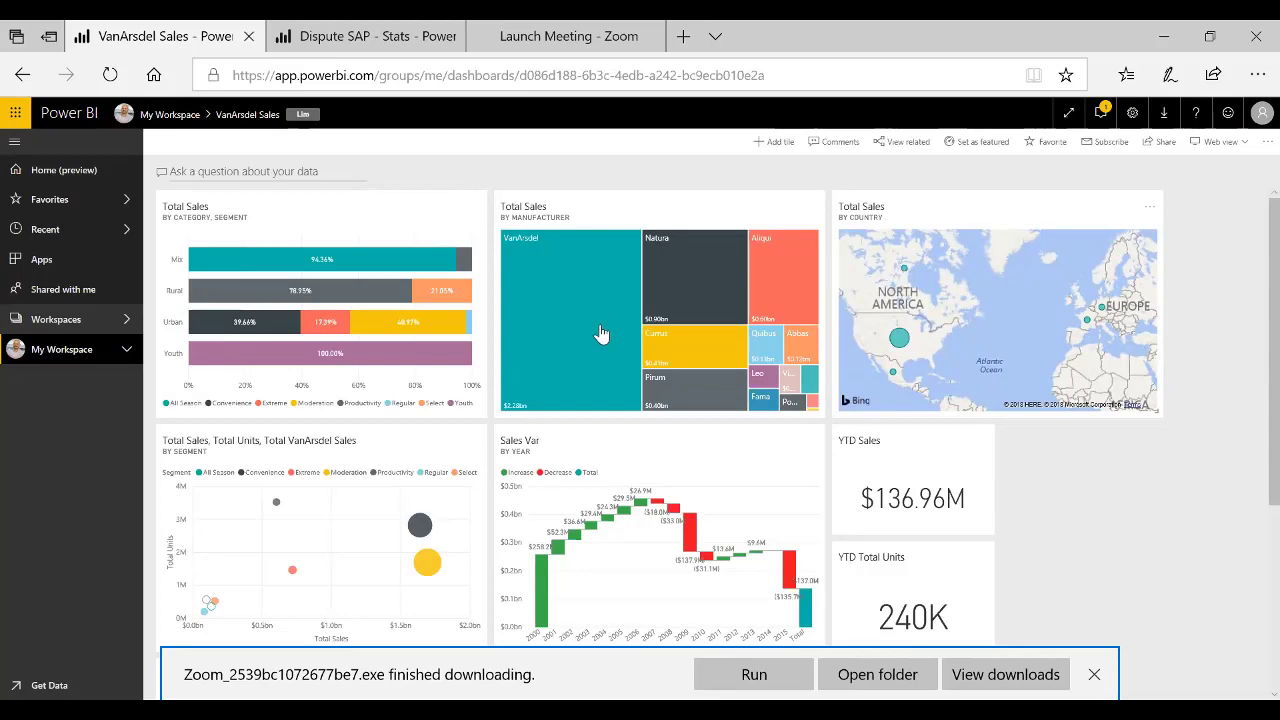
# Step: Open the report behind the dashboard's Total Sales by Manufacturer tile and dismiss the browser's download notification
pyautogui.moveTo(601, 334)
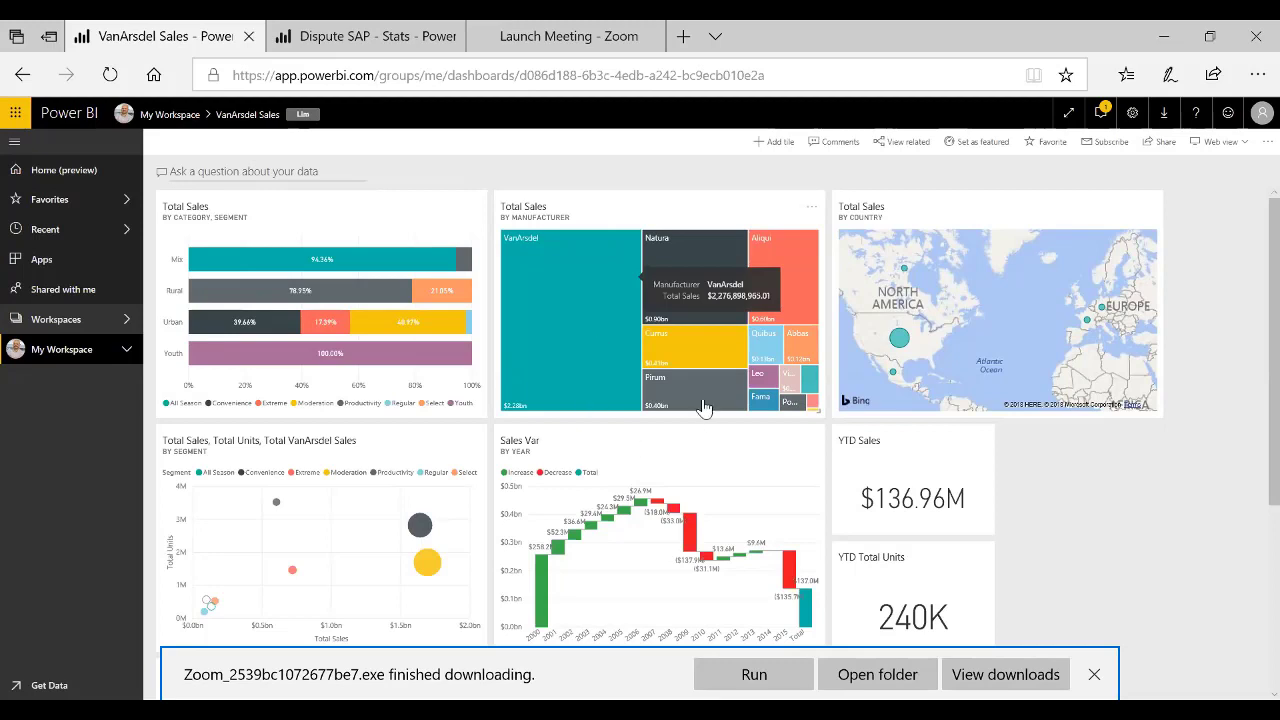
pyautogui.moveTo(700, 298)
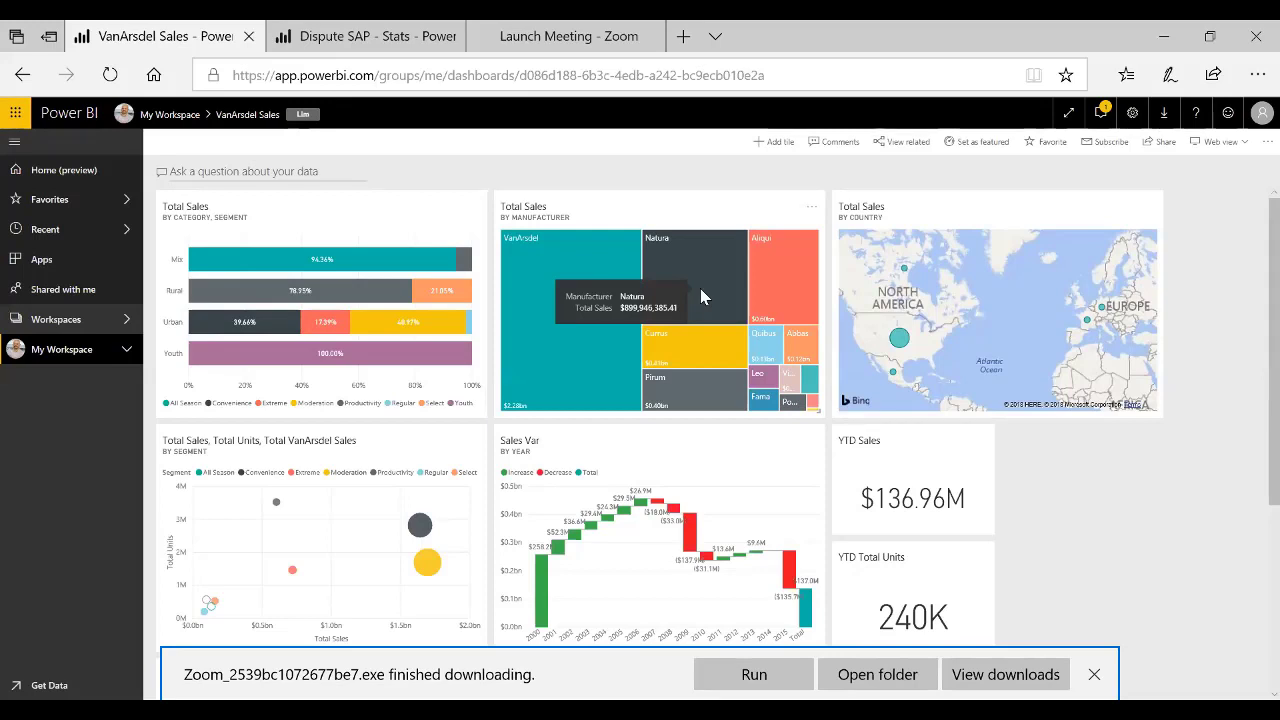
pyautogui.click(701, 291)
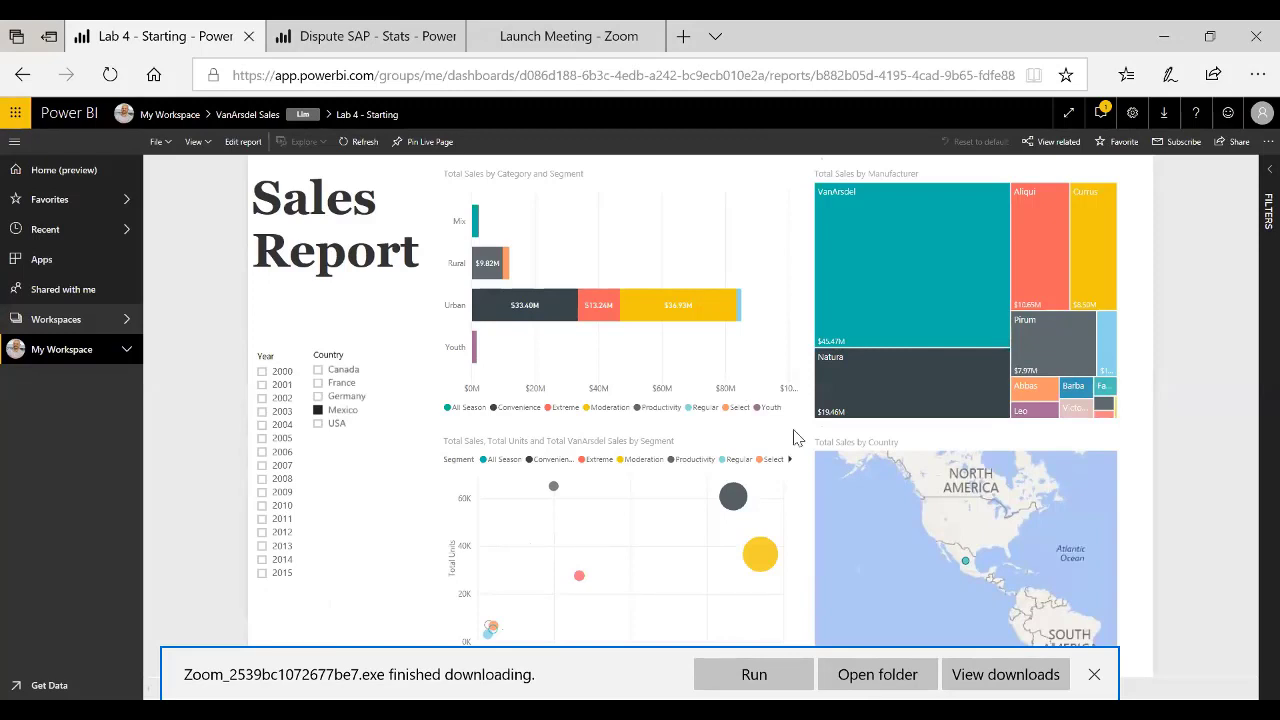
pyautogui.click(1095, 676)
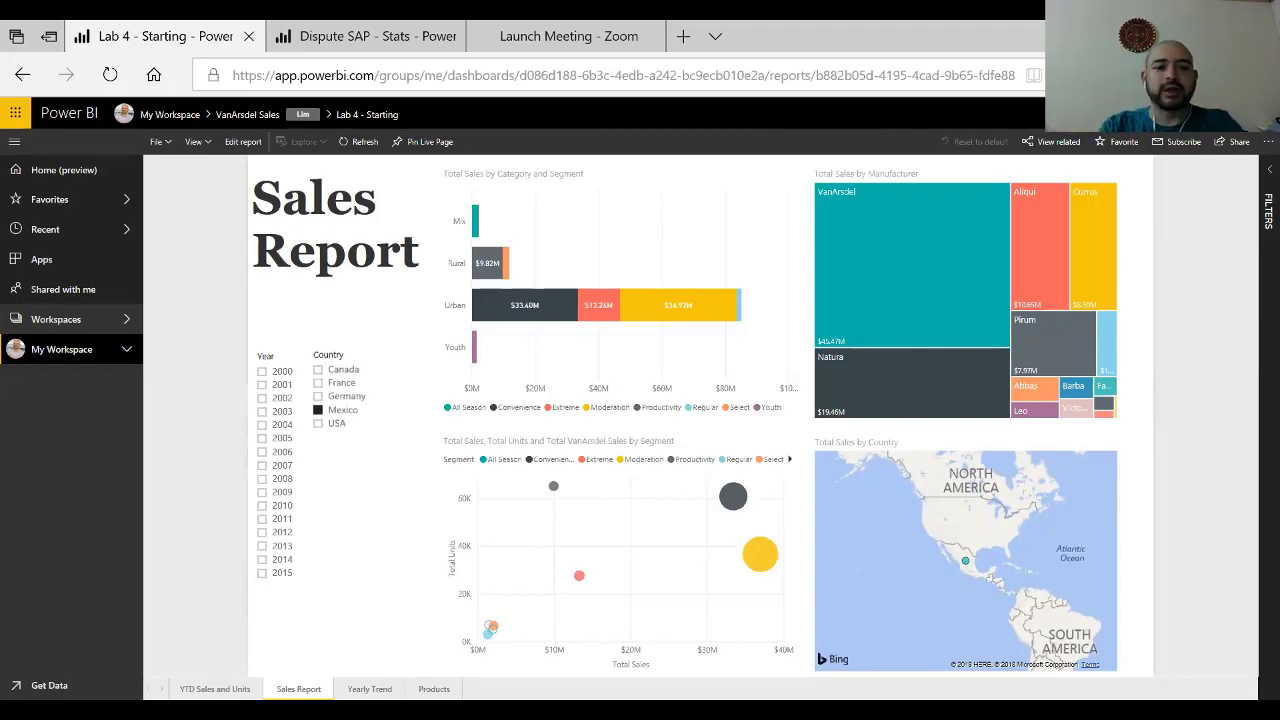
# Step: Filter the Sales Report to Canada and year 2015, and circle the Urban Convenience bar with the annotation pen
pyautogui.click(318, 371)
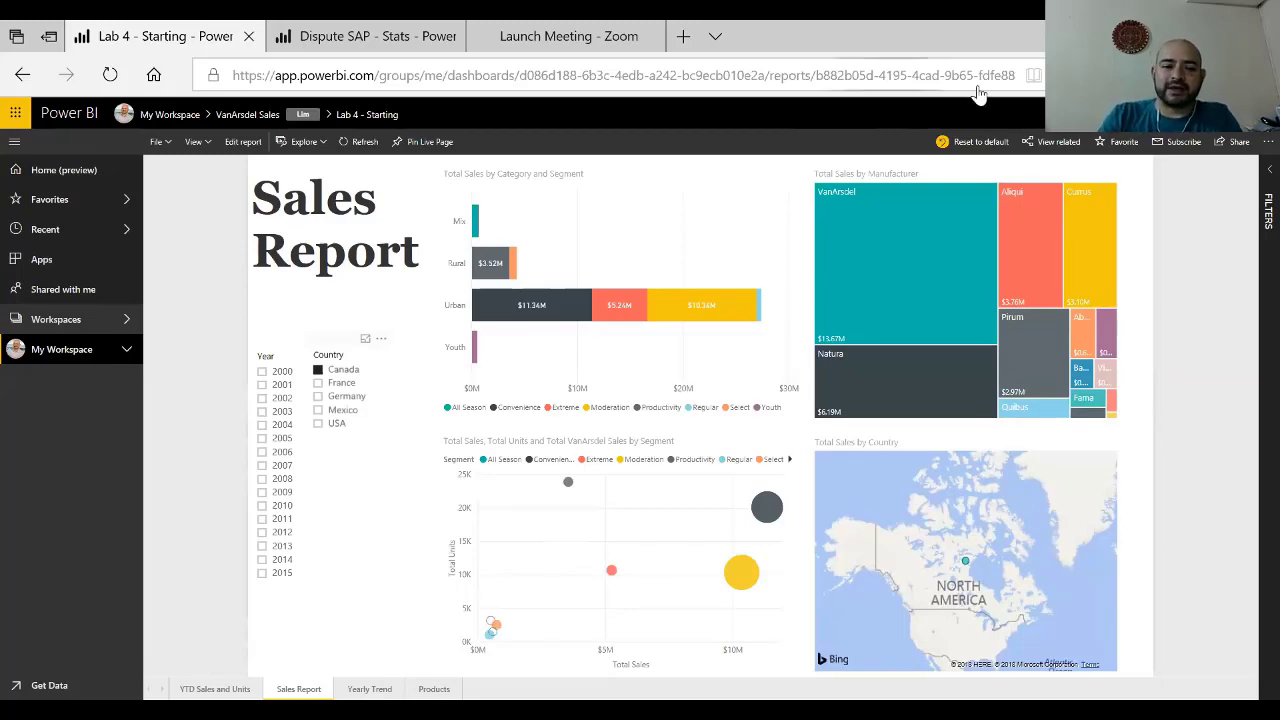
pyautogui.click(263, 576)
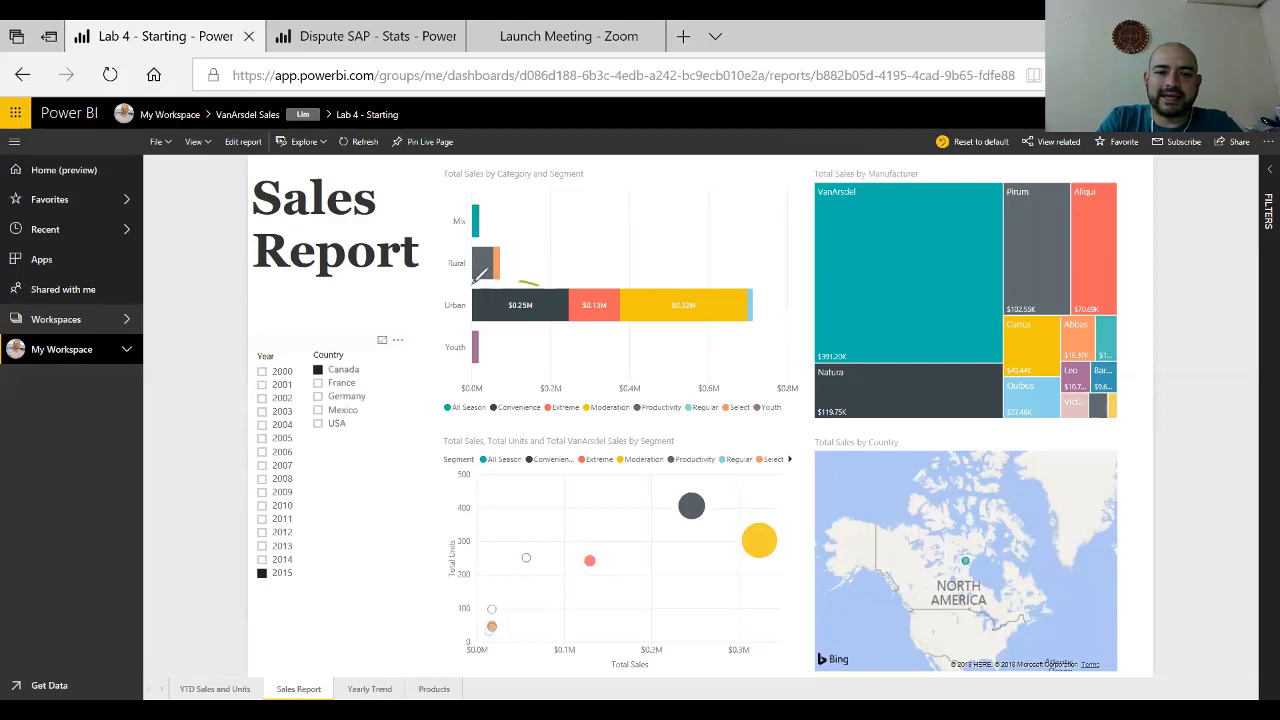
pyautogui.moveTo(478, 278)
pyautogui.mouseDown()
pyautogui.moveTo(571, 296)
pyautogui.moveTo(533, 277)
pyautogui.mouseUp()
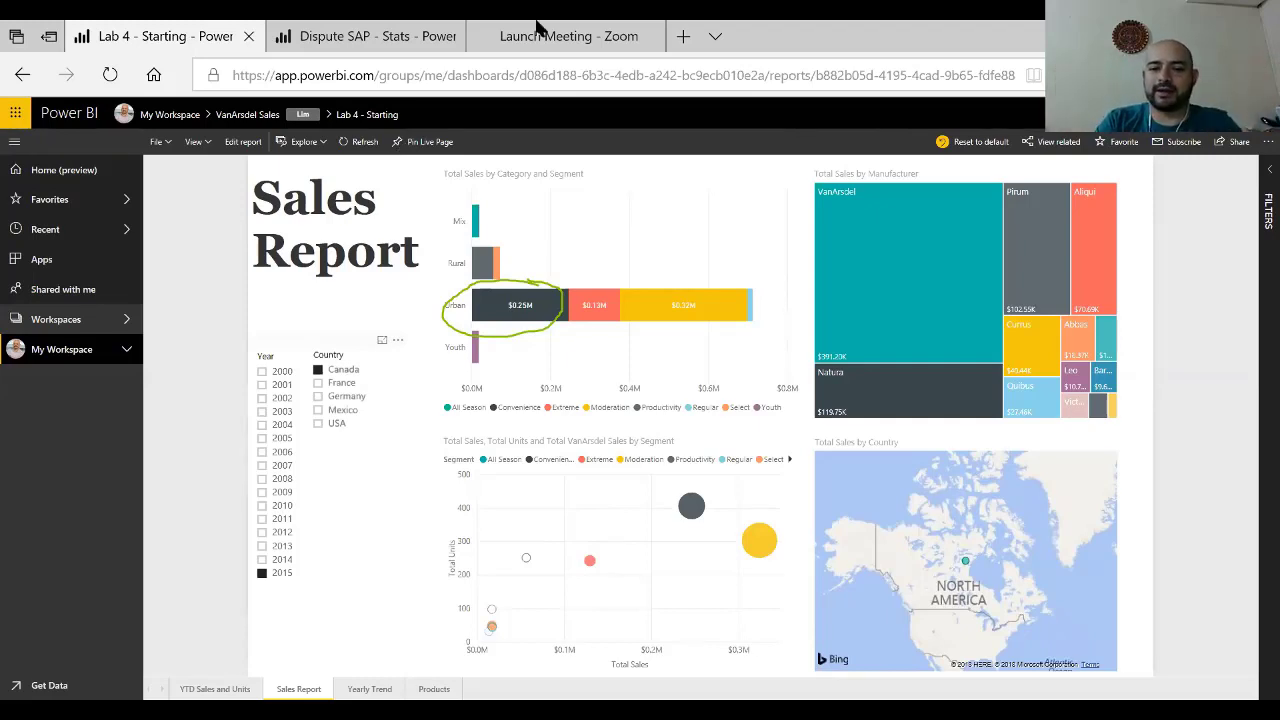
# Step: Cross-highlight the report by manufacturer Natura, switch the country to France and highlight the Rural Productivity bar
pyautogui.click(848, 393)
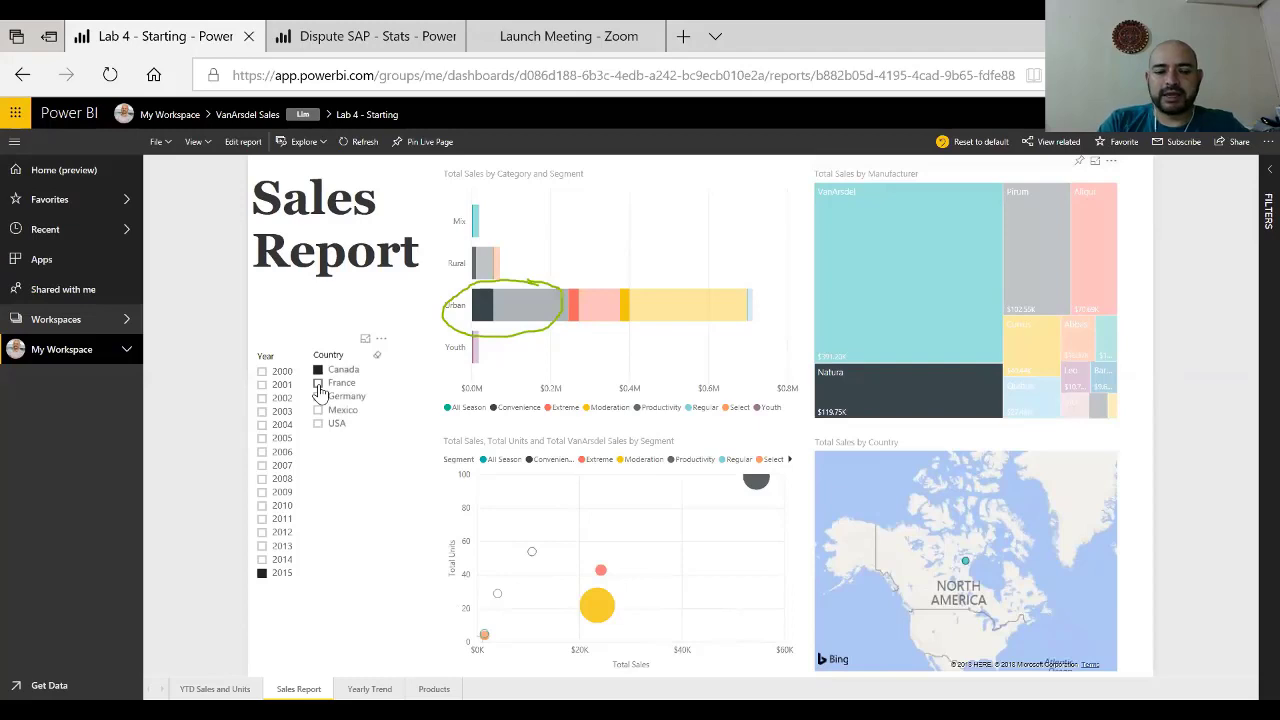
pyautogui.click(478, 264)
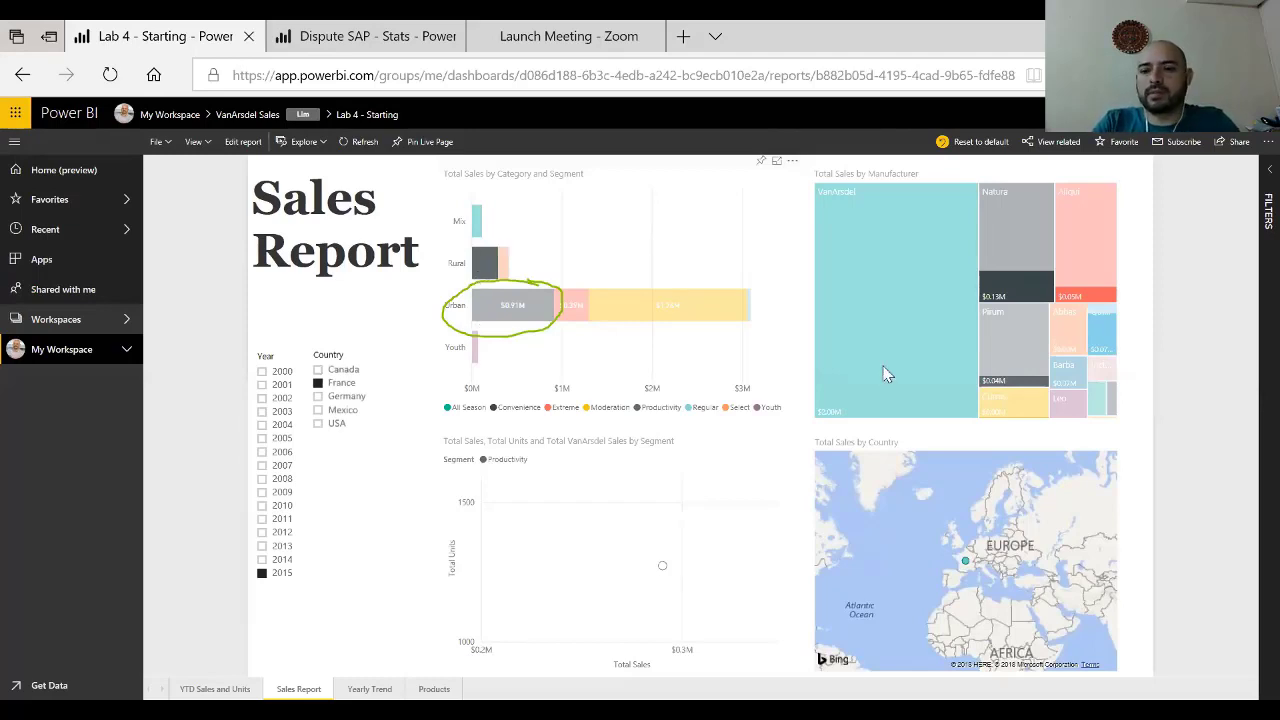
pyautogui.moveTo(883, 374)
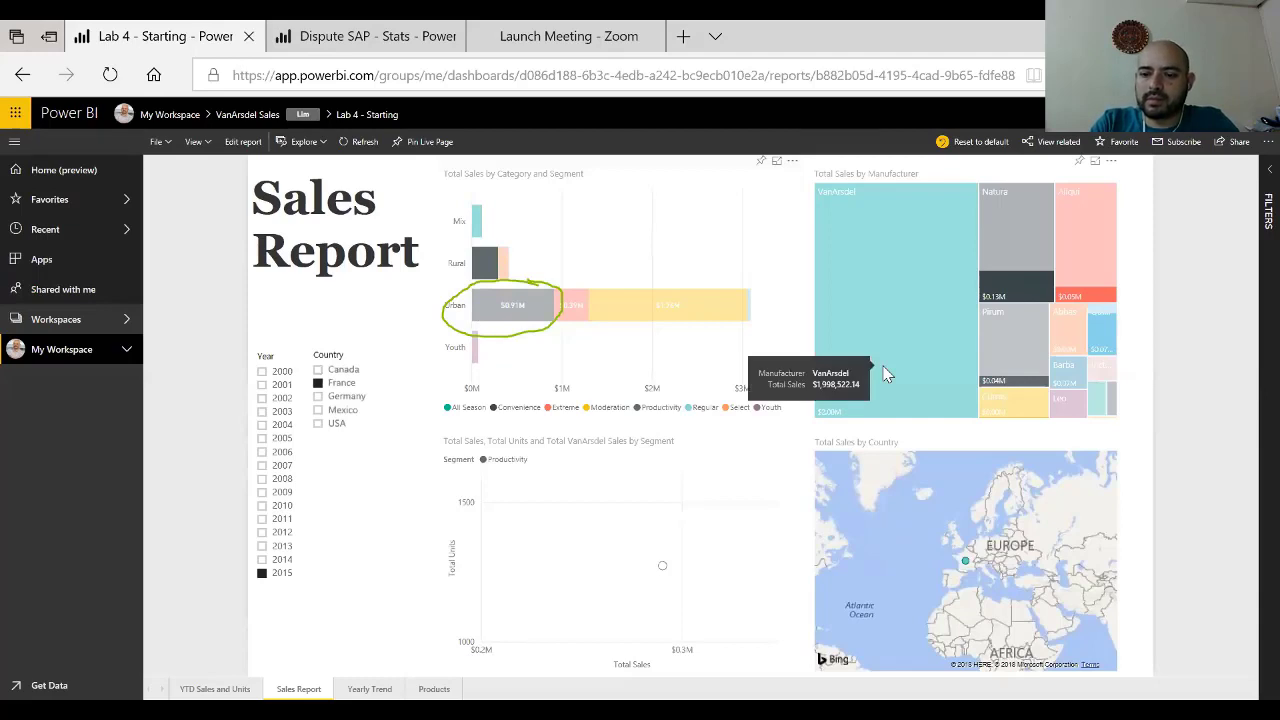
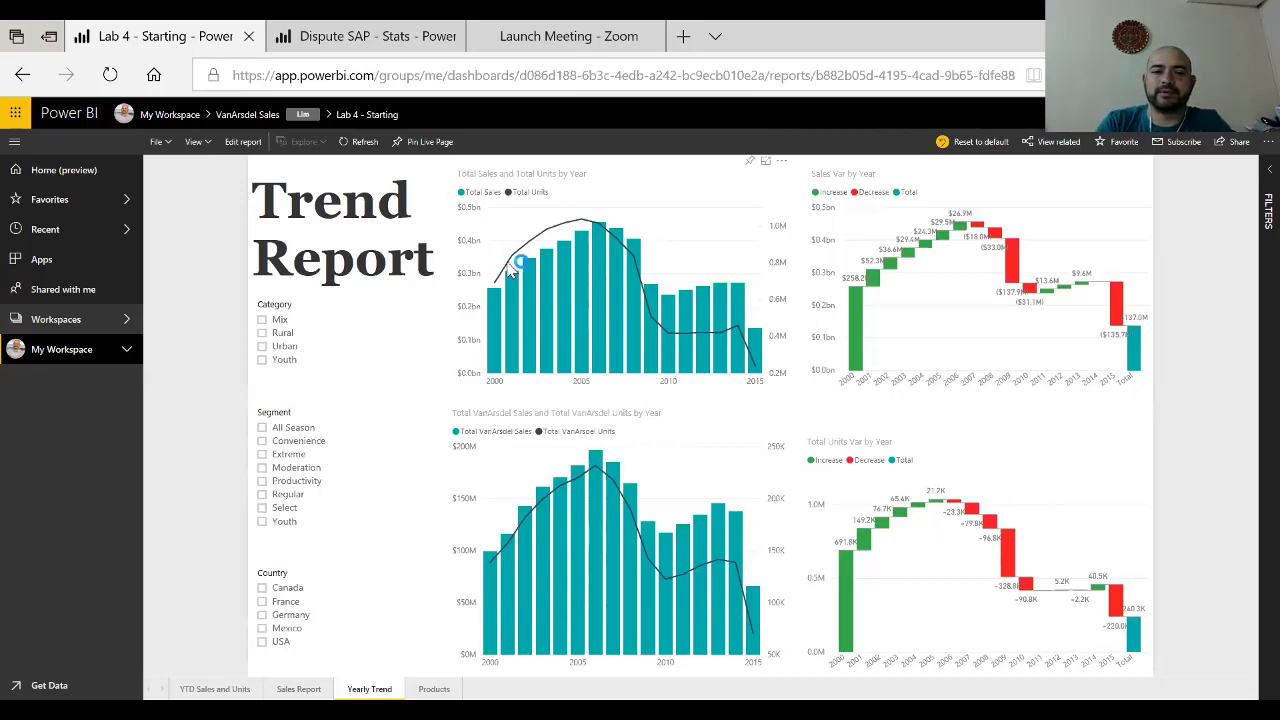
# Step: Examine the yearly values in the Total Sales and Total Units by Year chart on the Yearly Trend page
pyautogui.moveTo(497, 285)
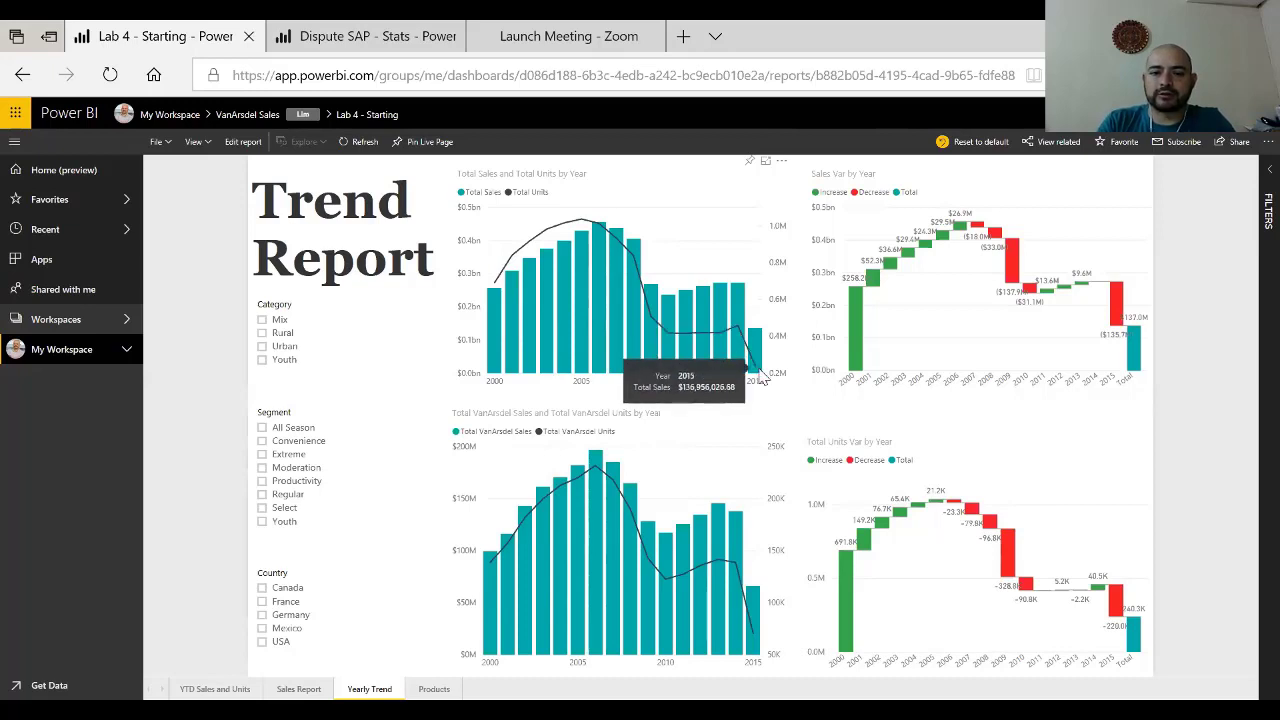
pyautogui.click(493, 300)
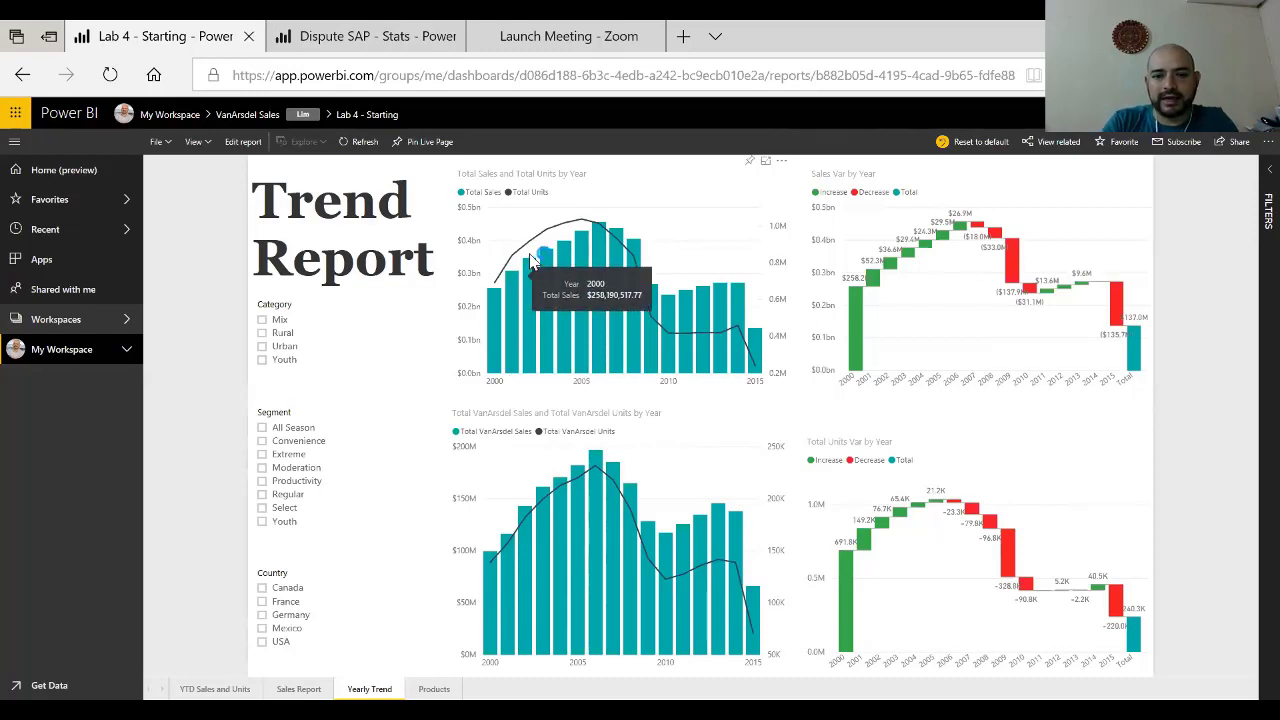
pyautogui.click(588, 220)
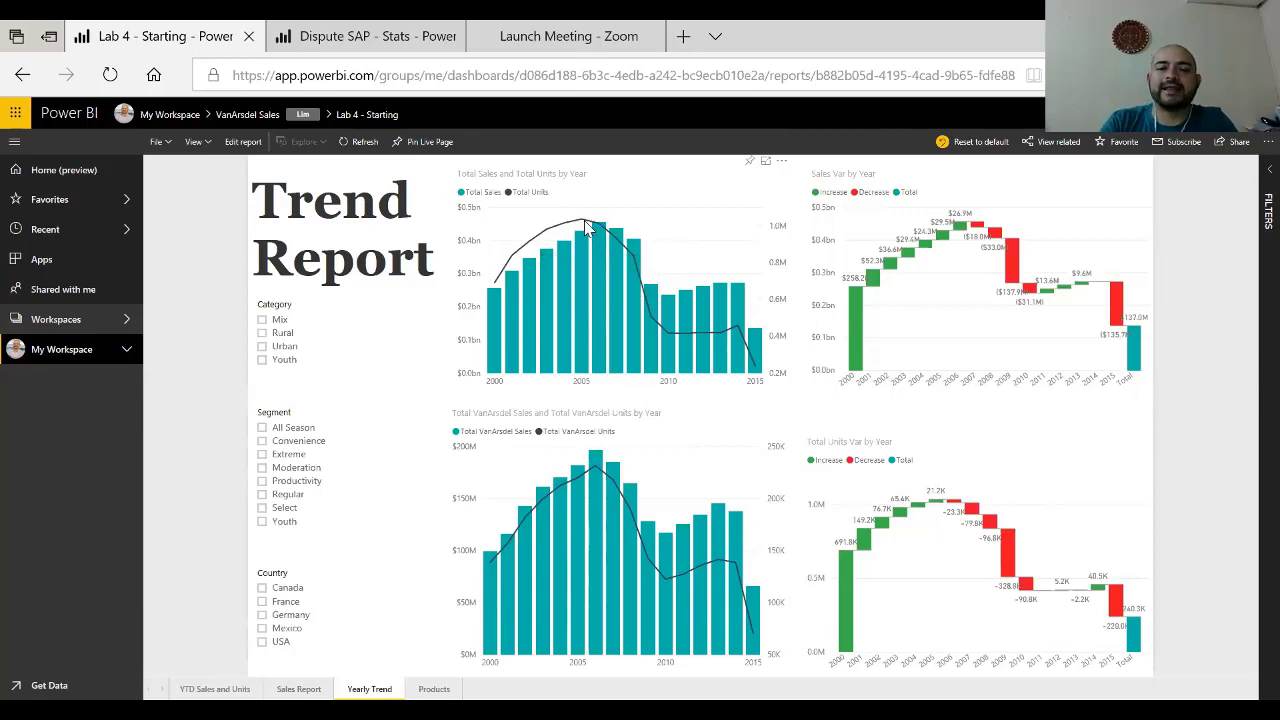
pyautogui.moveTo(587, 228)
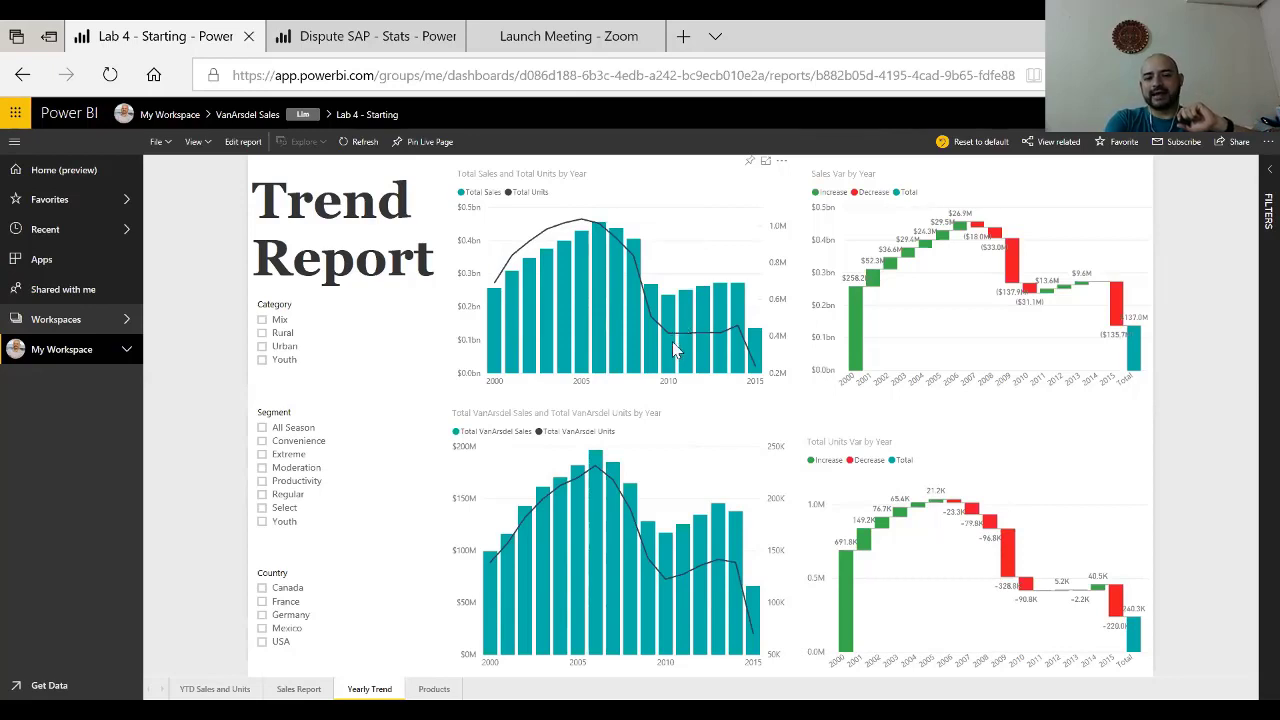
pyautogui.moveTo(672, 337)
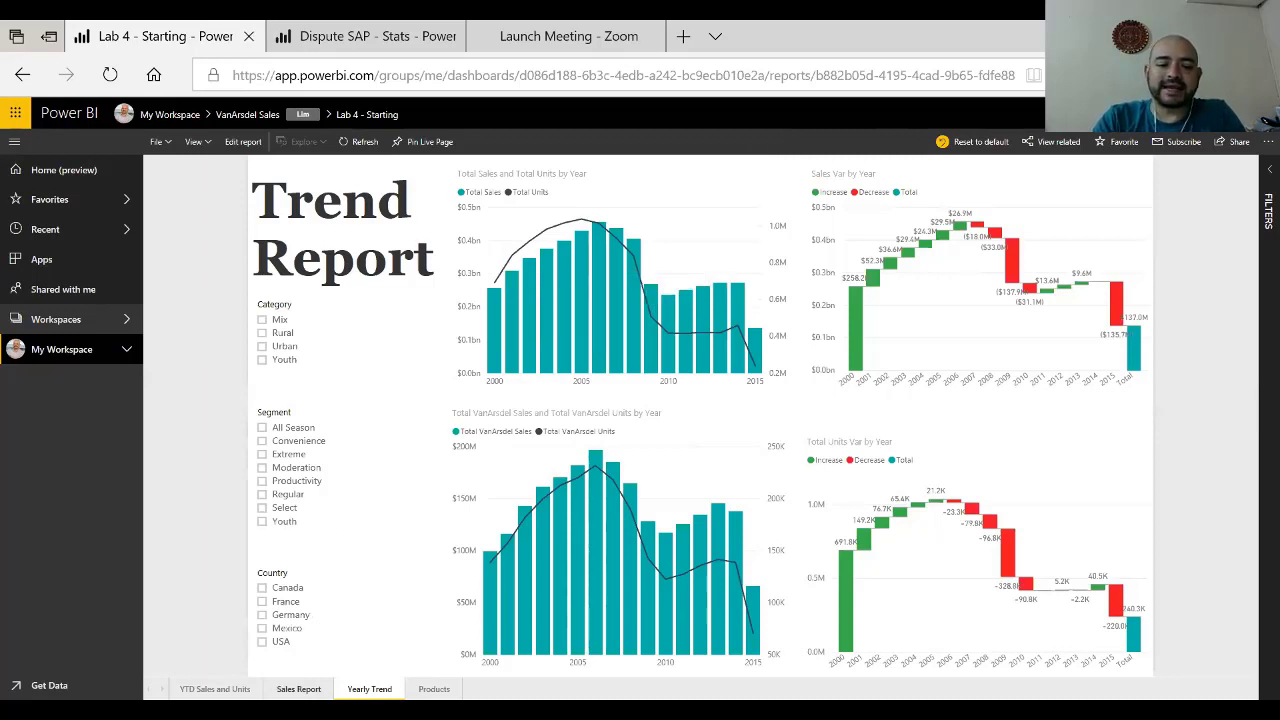
# Step: Return to the Sales Report page and circle the segment bubble chart and the Country filter with the annotation pen
pyautogui.click(298, 689)
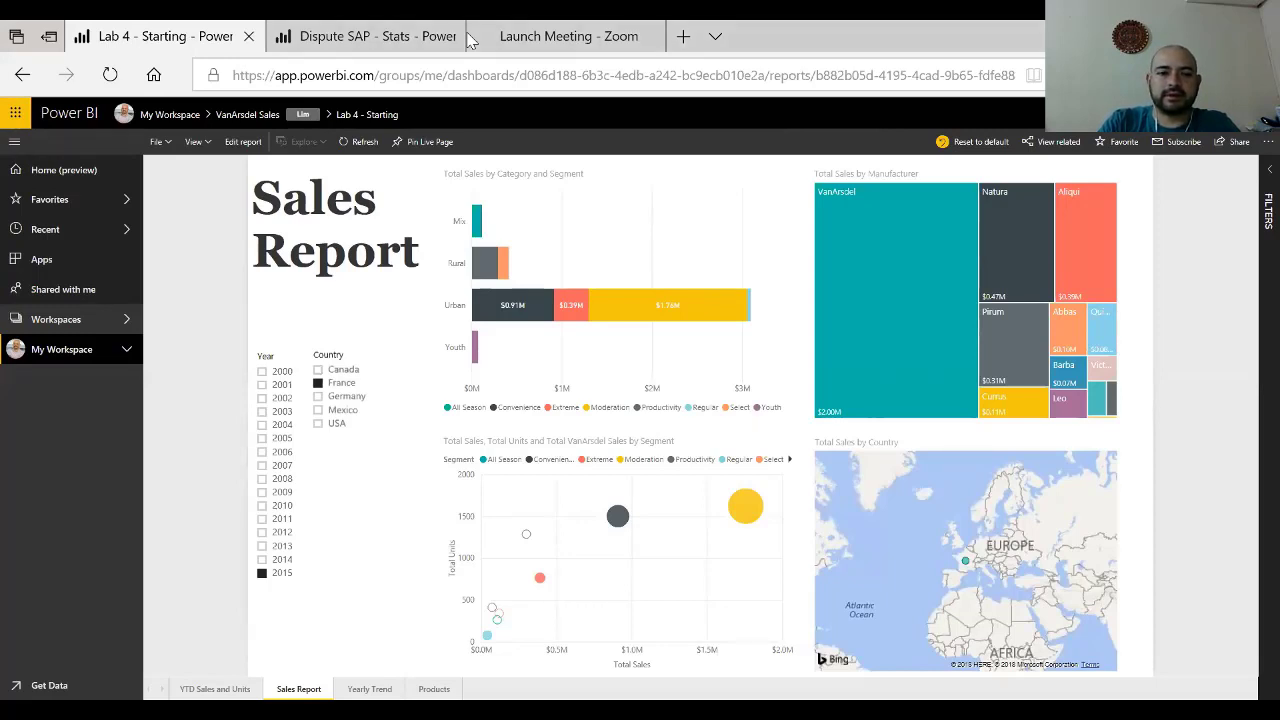
pyautogui.moveTo(779, 465)
pyautogui.mouseDown()
pyautogui.moveTo(531, 439)
pyautogui.moveTo(418, 496)
pyautogui.moveTo(417, 548)
pyautogui.mouseUp()
pyautogui.moveTo(451, 597)
pyautogui.mouseDown()
pyautogui.moveTo(473, 636)
pyautogui.moveTo(541, 654)
pyautogui.moveTo(693, 639)
pyautogui.moveTo(760, 648)
pyautogui.mouseUp()
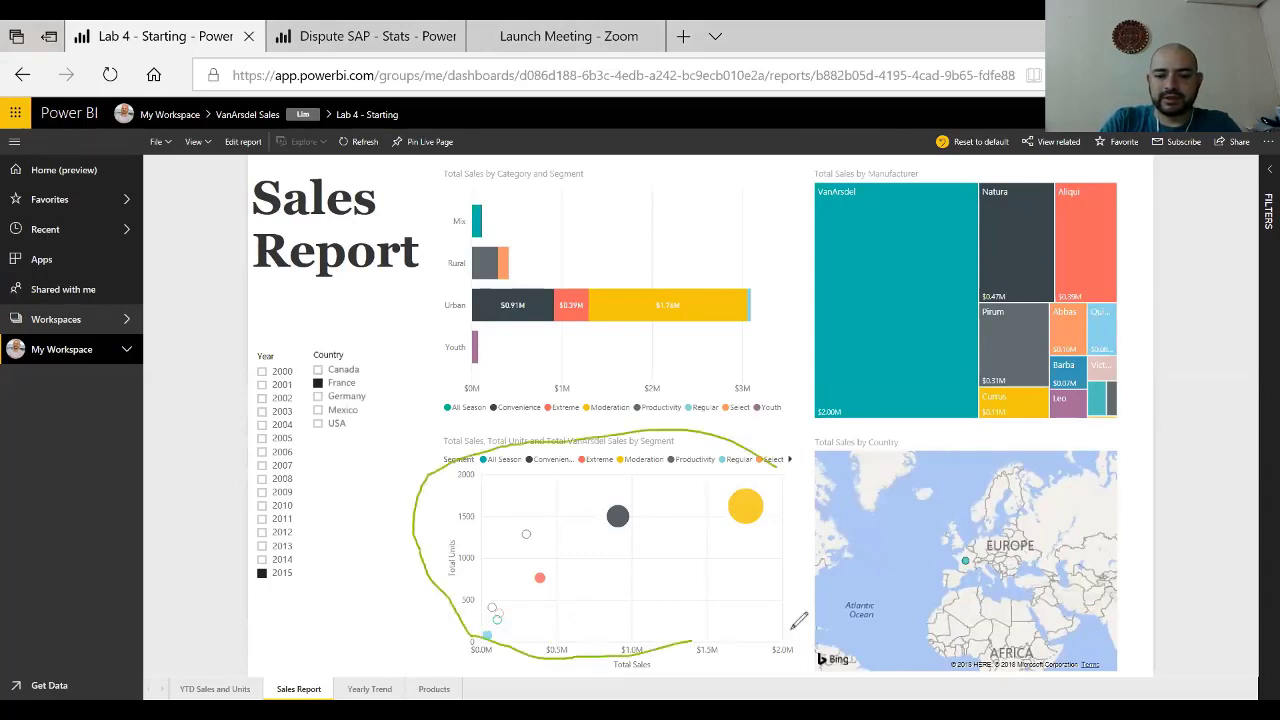
pyautogui.moveTo(808, 532)
pyautogui.mouseDown()
pyautogui.moveTo(806, 479)
pyautogui.moveTo(778, 448)
pyautogui.mouseUp()
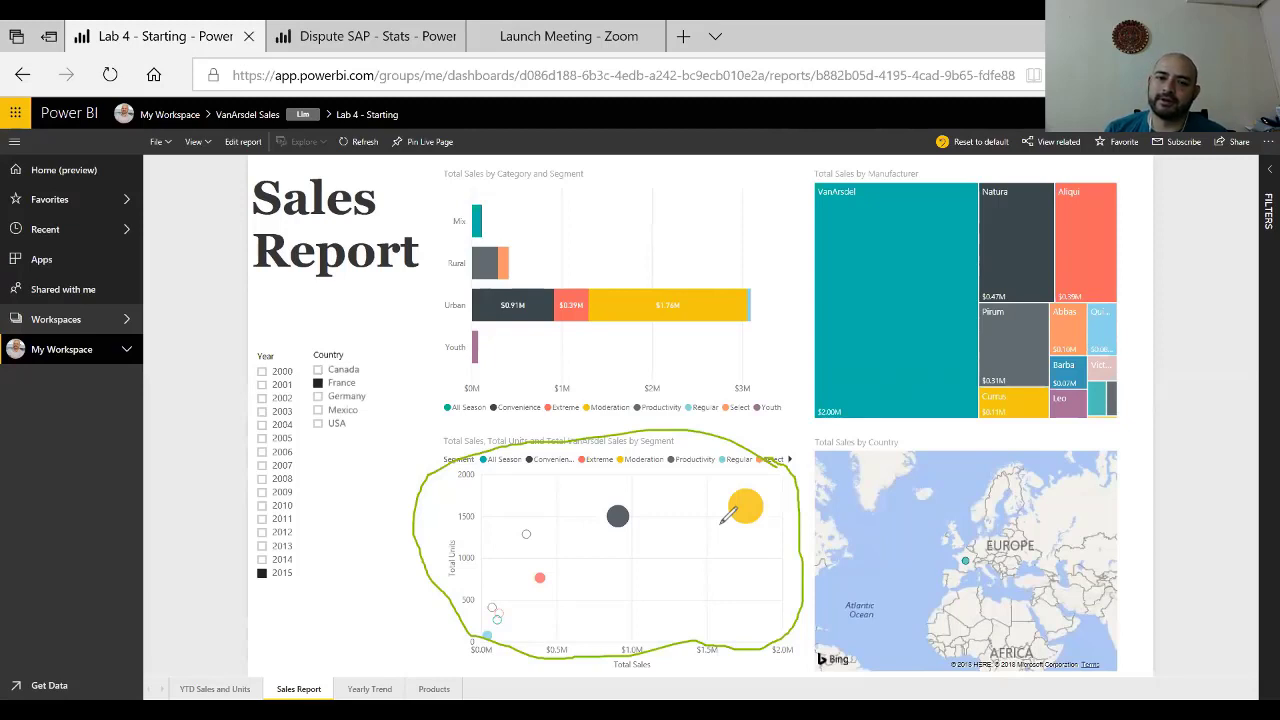
pyautogui.moveTo(336, 441); pyautogui.dragTo(240, 458)
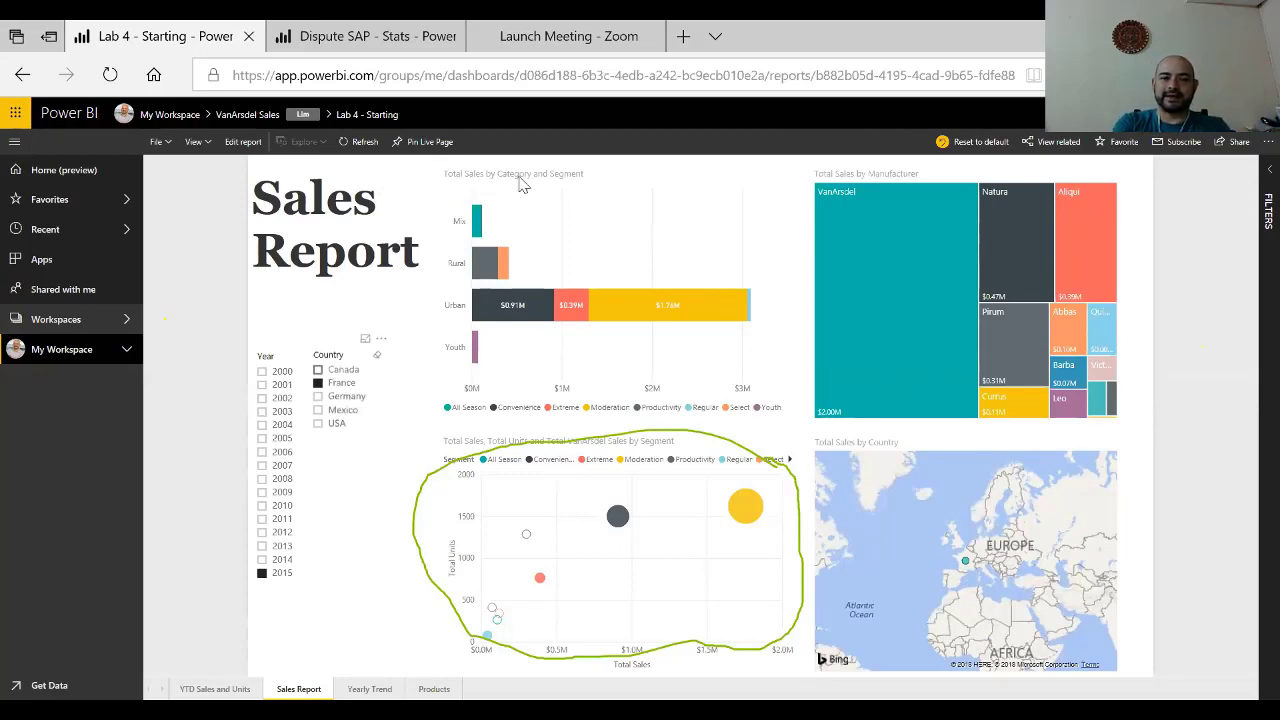
pyautogui.moveTo(328, 333)
pyautogui.mouseDown()
pyautogui.moveTo(352, 438)
pyautogui.moveTo(368, 352)
pyautogui.moveTo(350, 334)
pyautogui.moveTo(307, 331)
pyautogui.mouseUp()
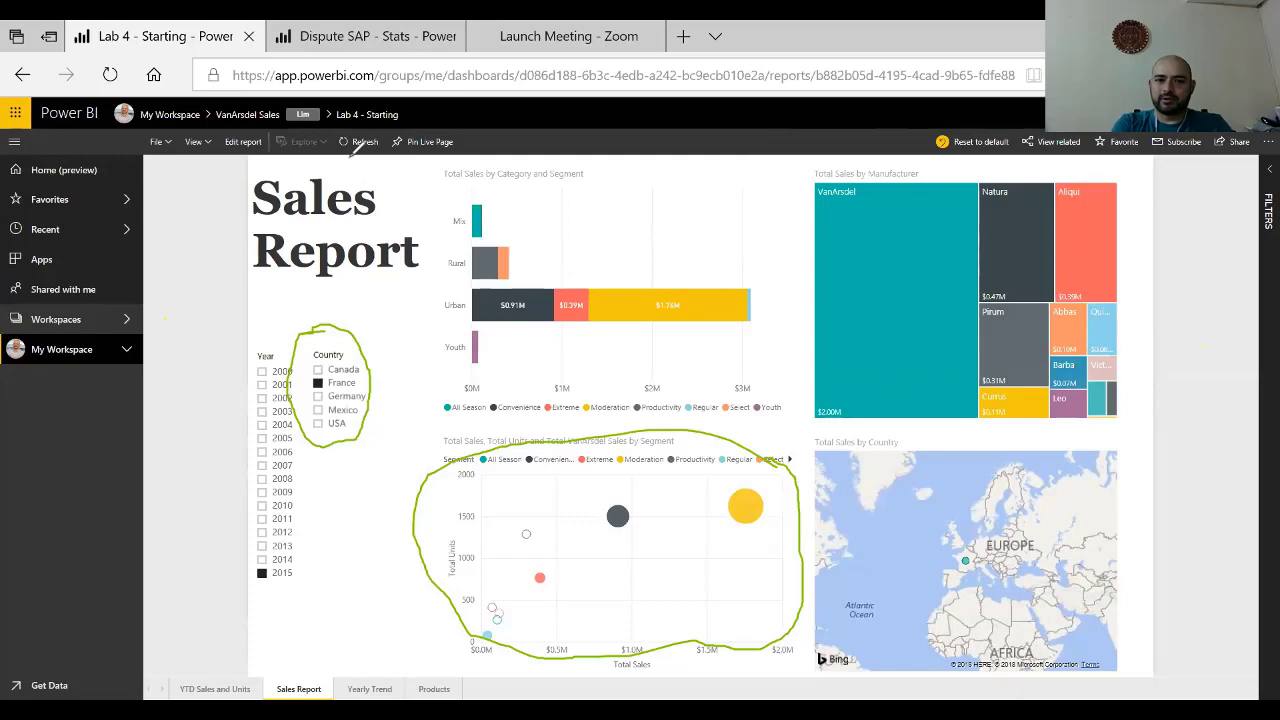
# Step: Filter the Sales Report to Germany and inspect VanArsdel's total sales in the manufacturer treemap
pyautogui.click(317, 397)
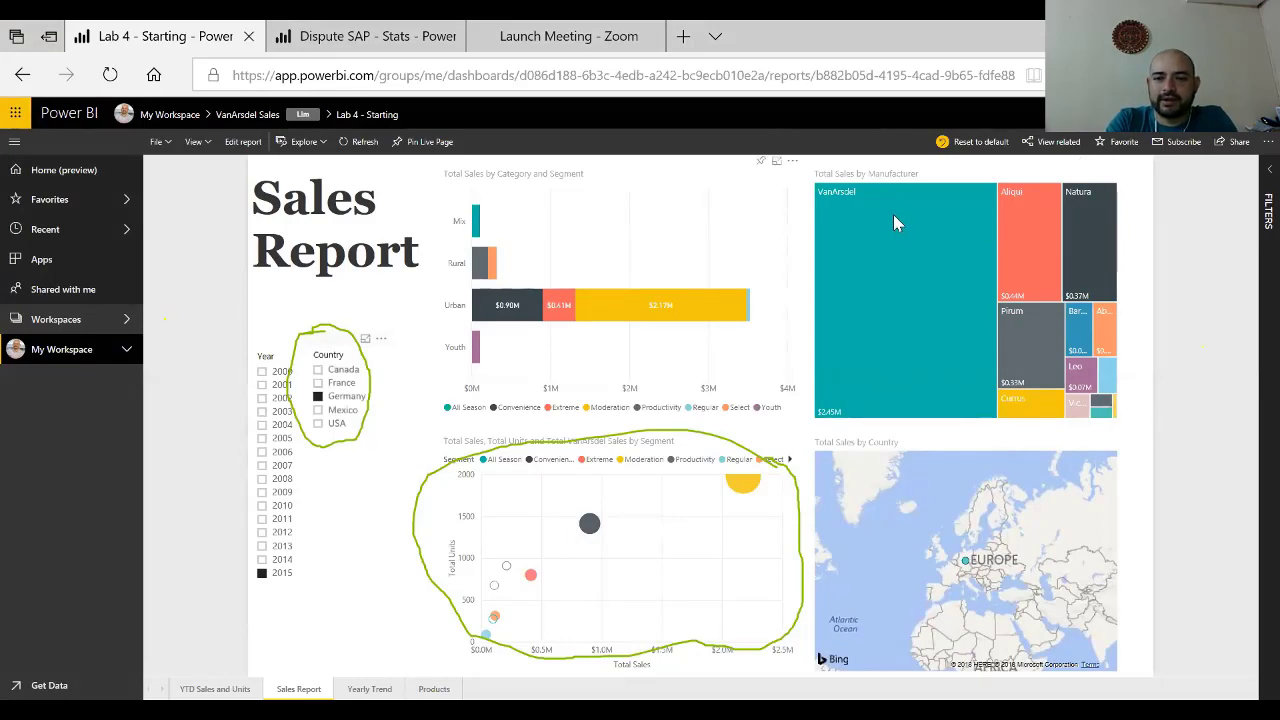
pyautogui.moveTo(881, 241)
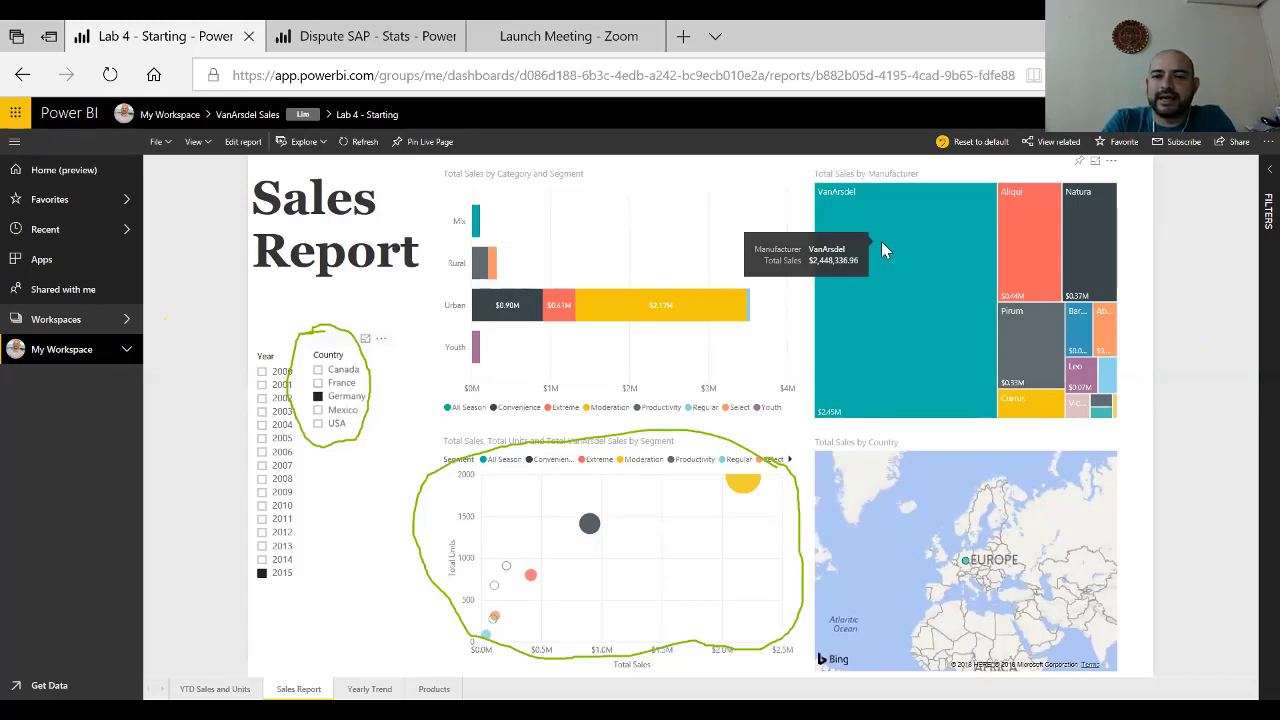
pyautogui.moveTo(838, 268)
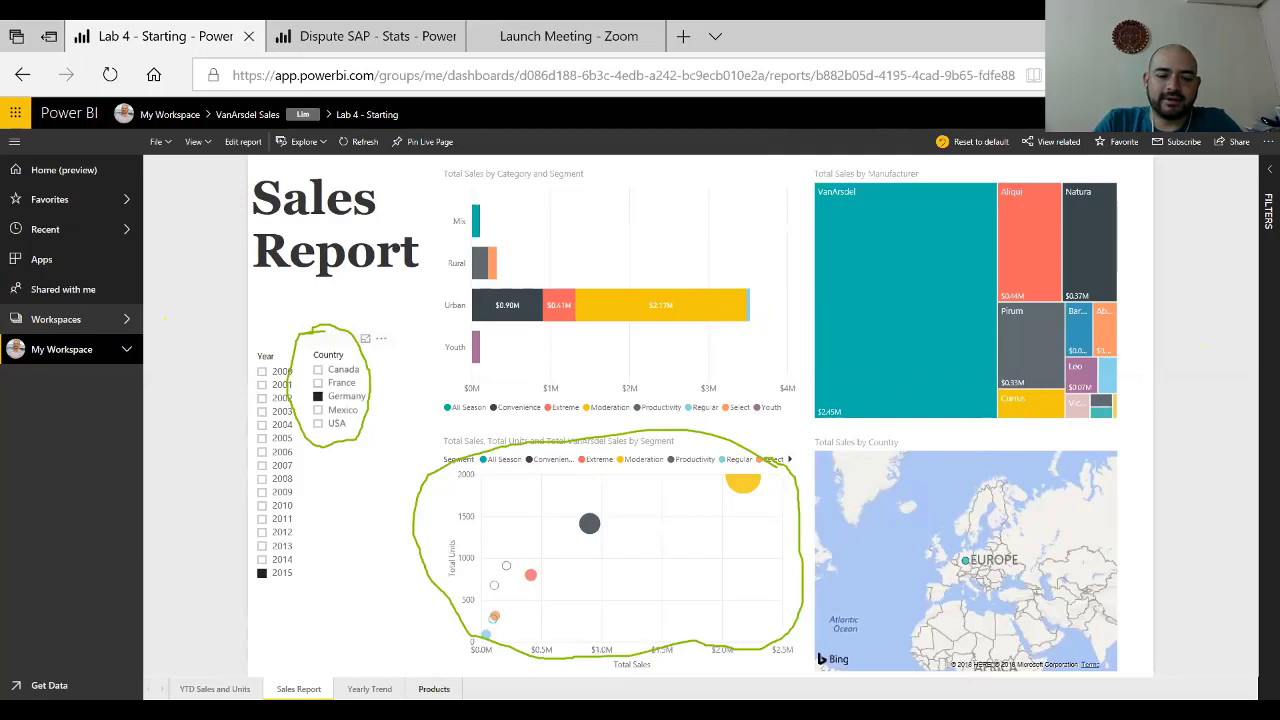
# Step: View the Products page and the YTD Sales and Units page, and return to the Sales Report page
pyautogui.click(434, 689)
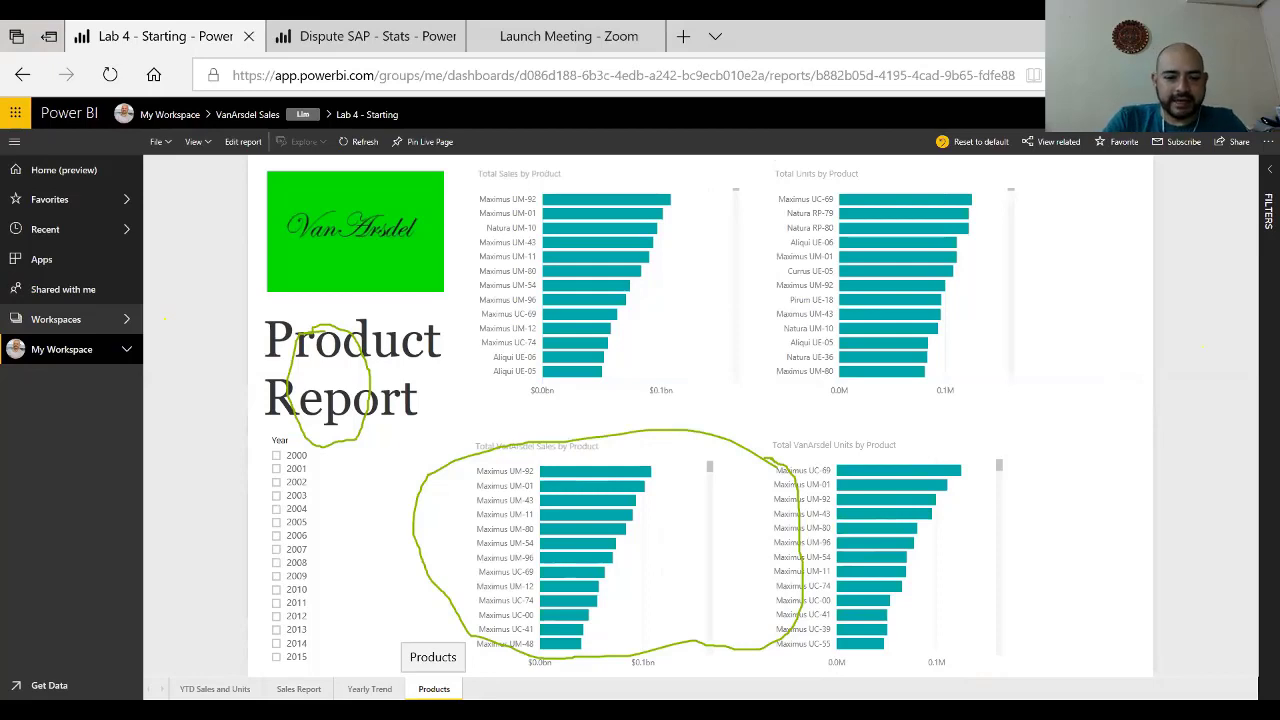
pyautogui.click(215, 689)
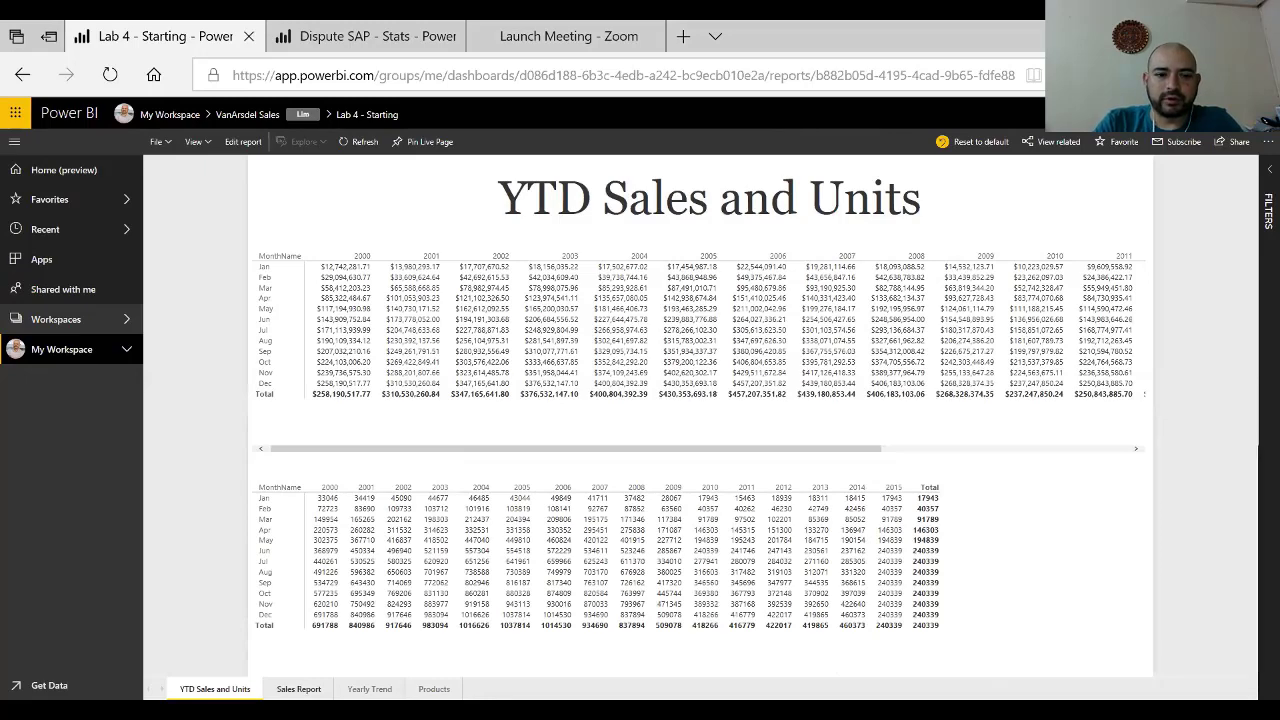
pyautogui.click(298, 689)
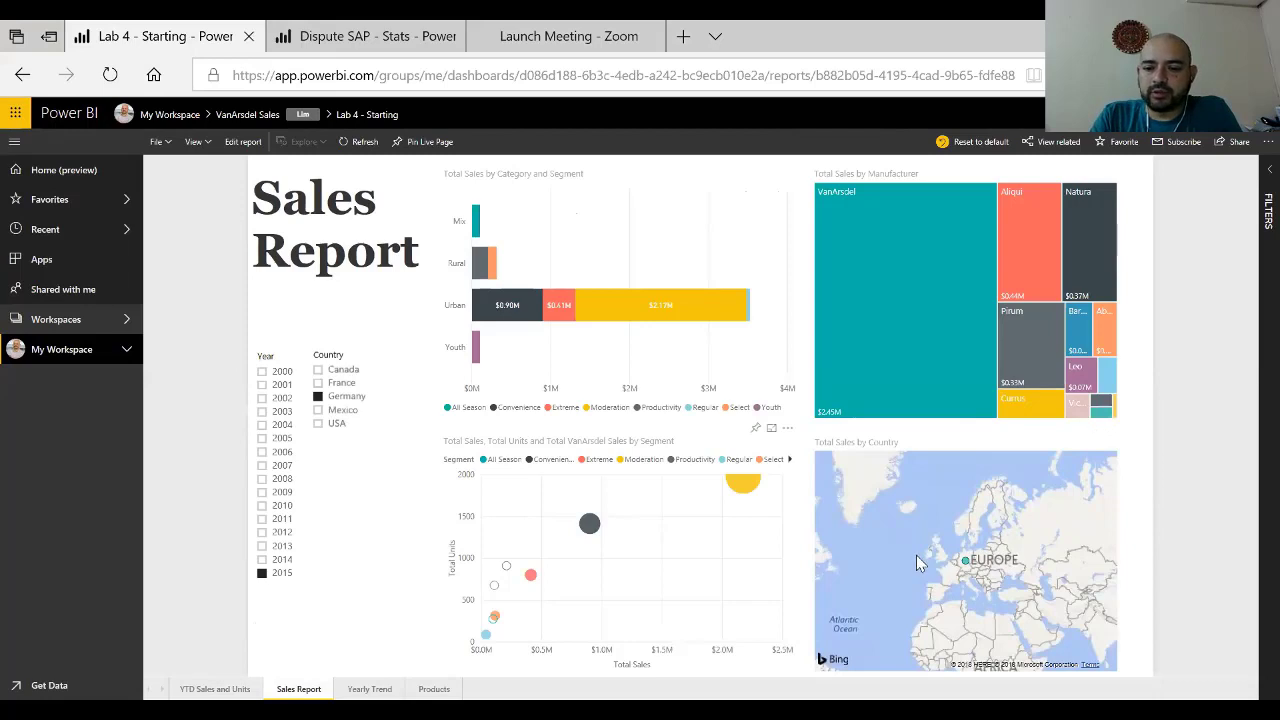
# Step: Clear the Germany country filter and inspect the total sales of the USA, Mexico and France on the map
pyautogui.scroll(-1, 1030, 530)
pyautogui.moveTo(1030, 530); pyautogui.dragTo(1078, 545)
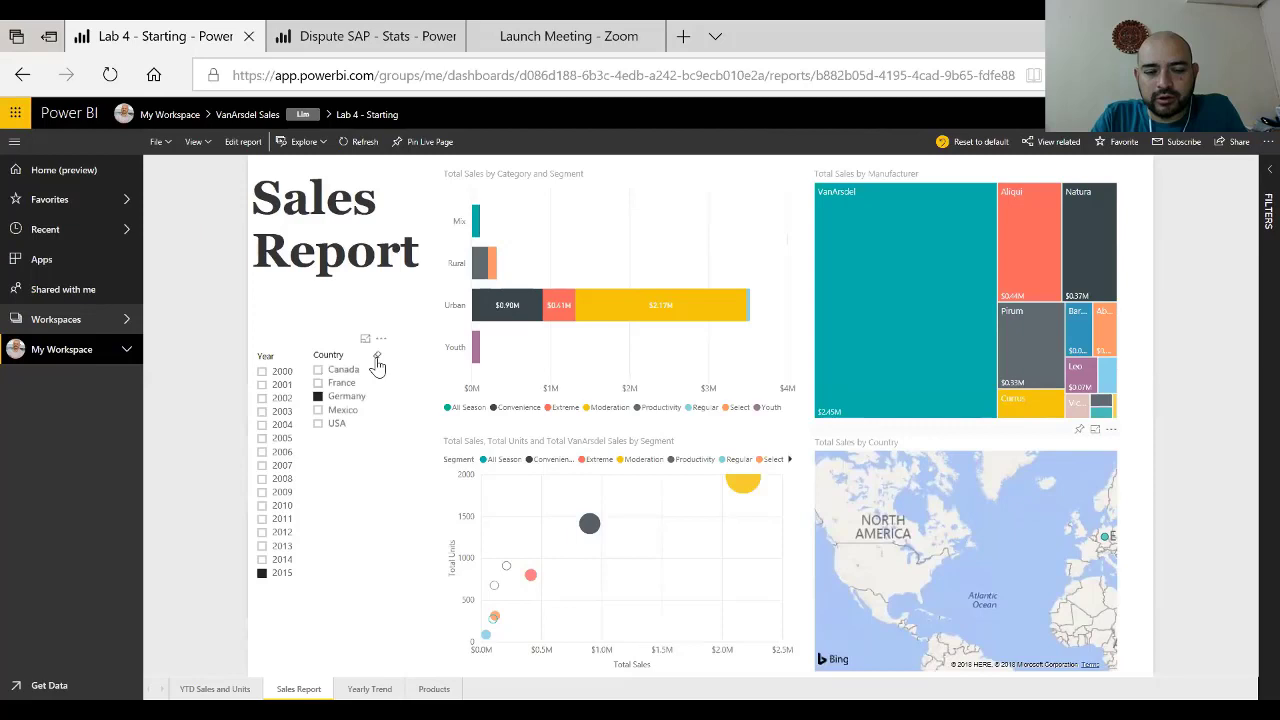
pyautogui.click(318, 396)
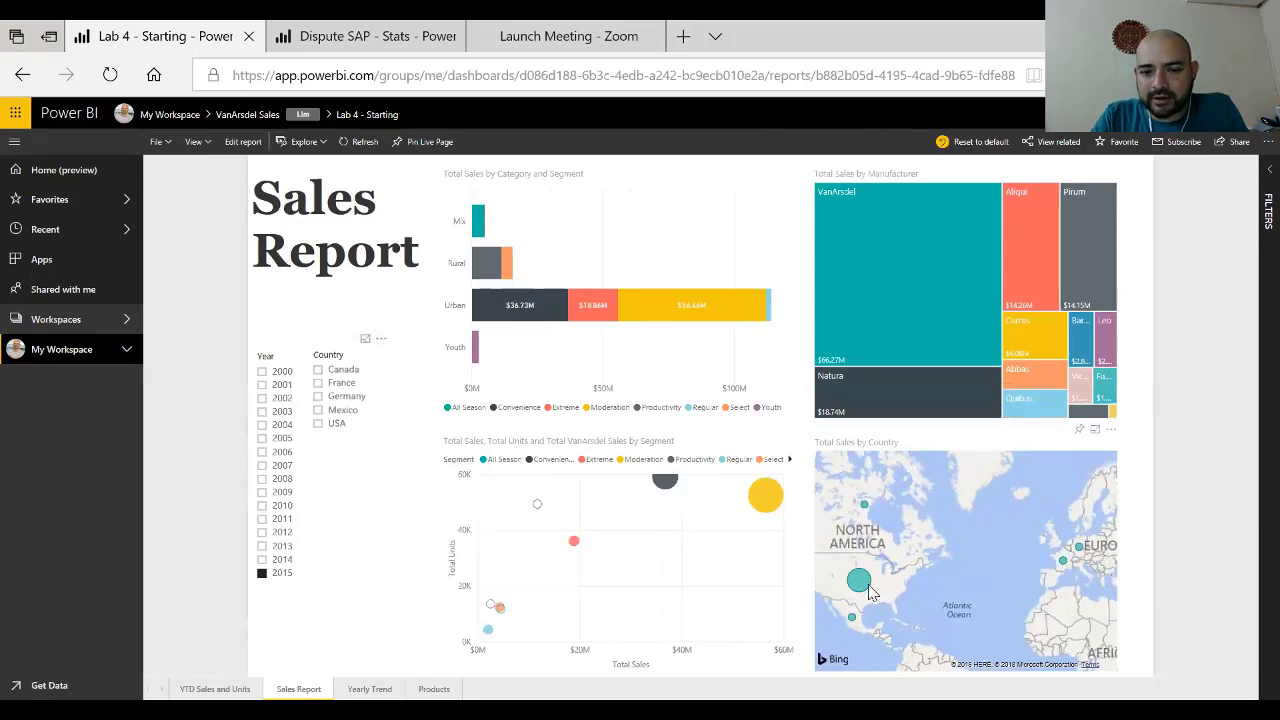
pyautogui.moveTo(870, 590)
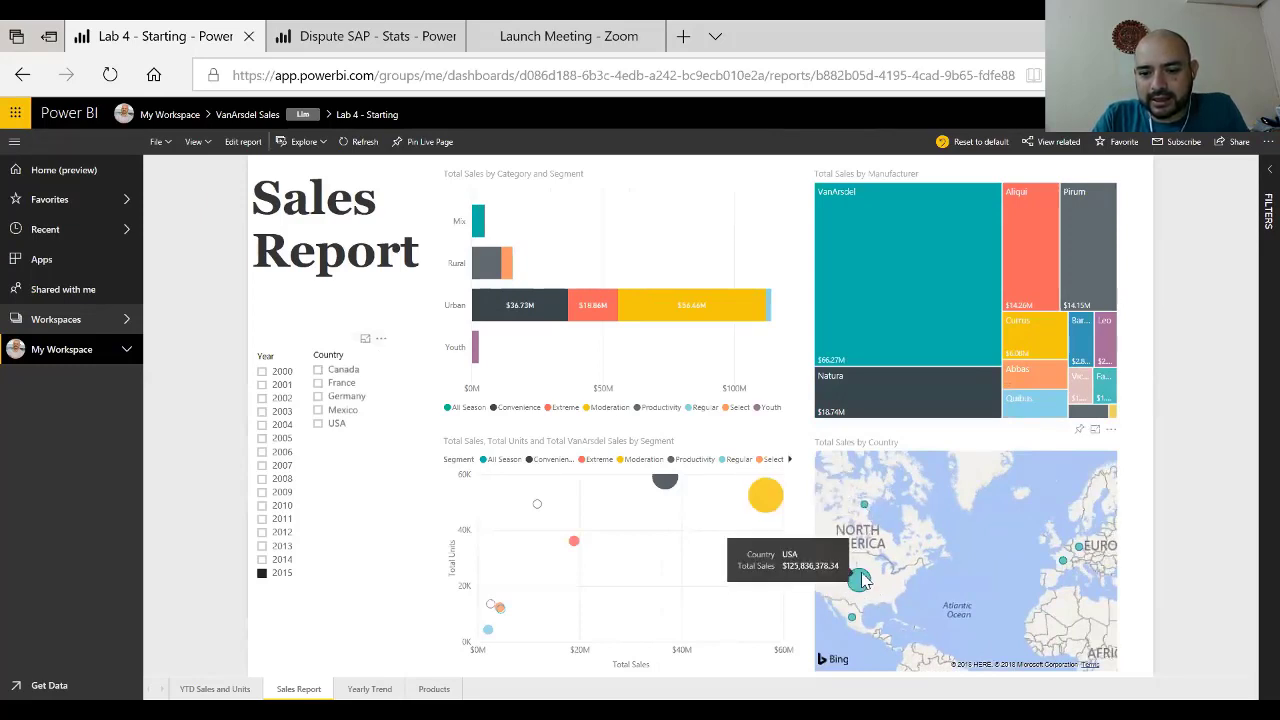
pyautogui.moveTo(852, 619)
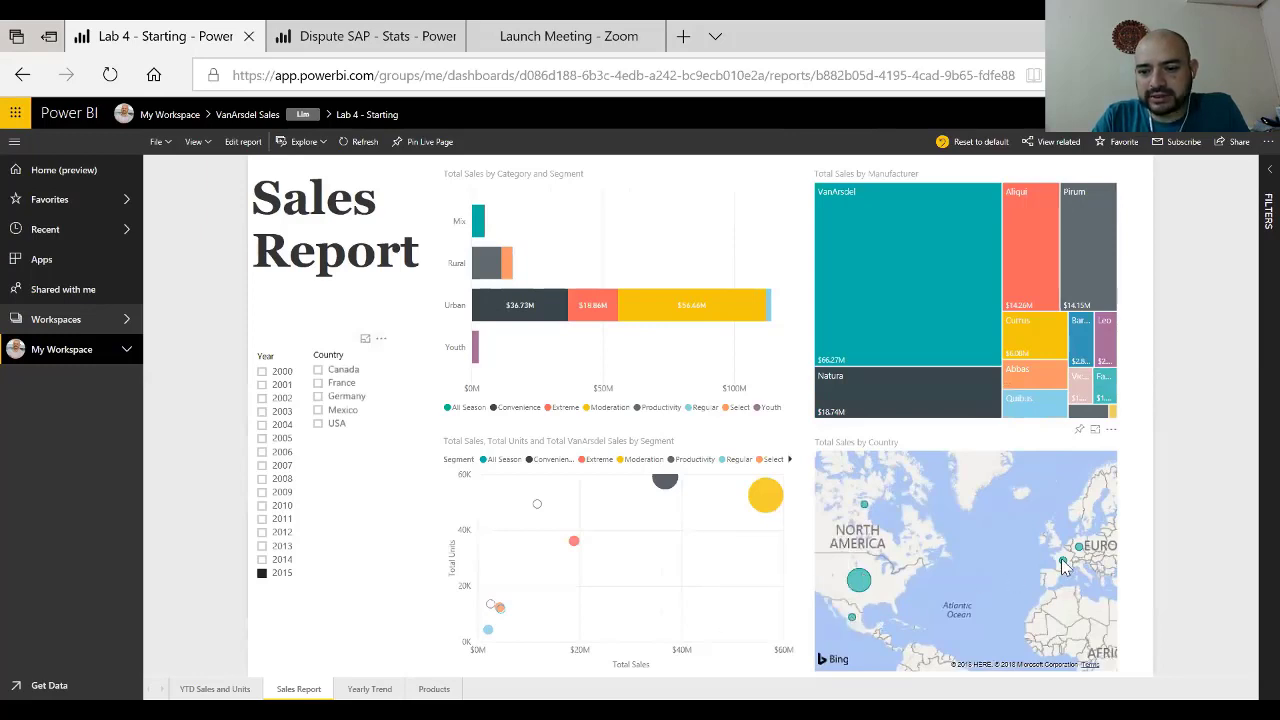
pyautogui.moveTo(1063, 561)
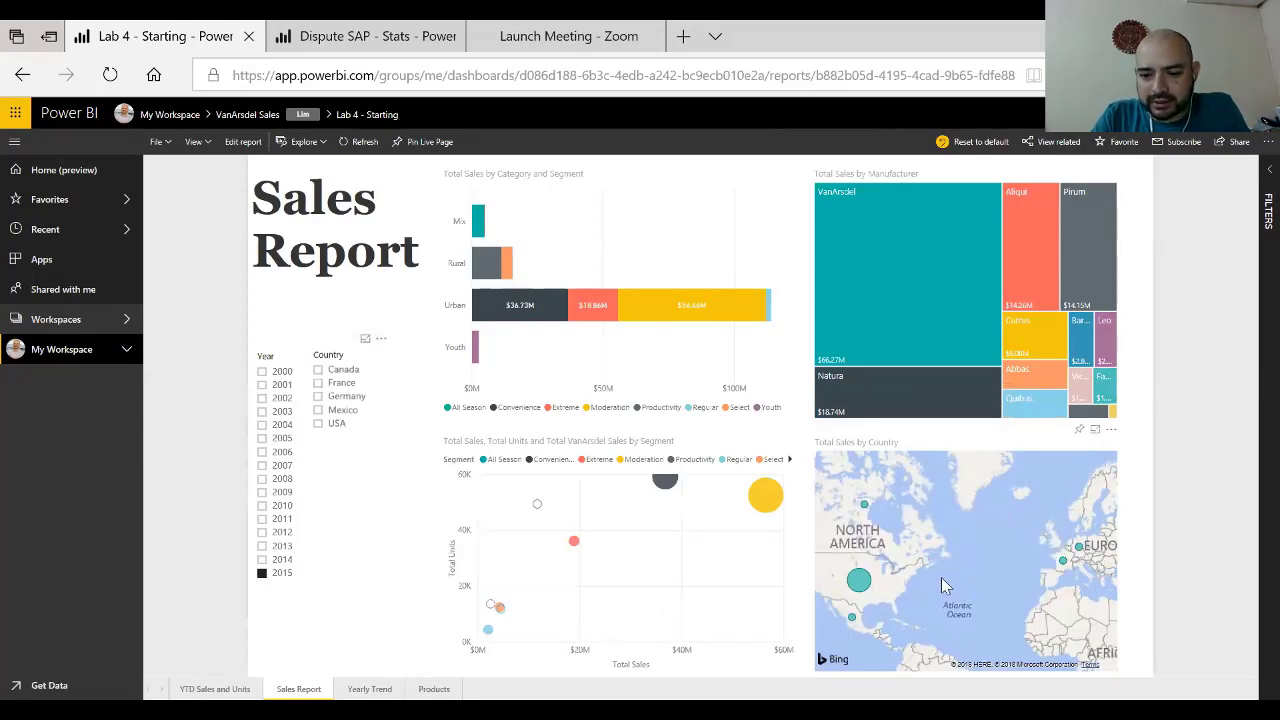
# Step: Cross-highlight the report by Mexico and, in its place, by the USA using the Total Sales by Country map
pyautogui.moveTo(856, 614); pyautogui.dragTo(937, 600)
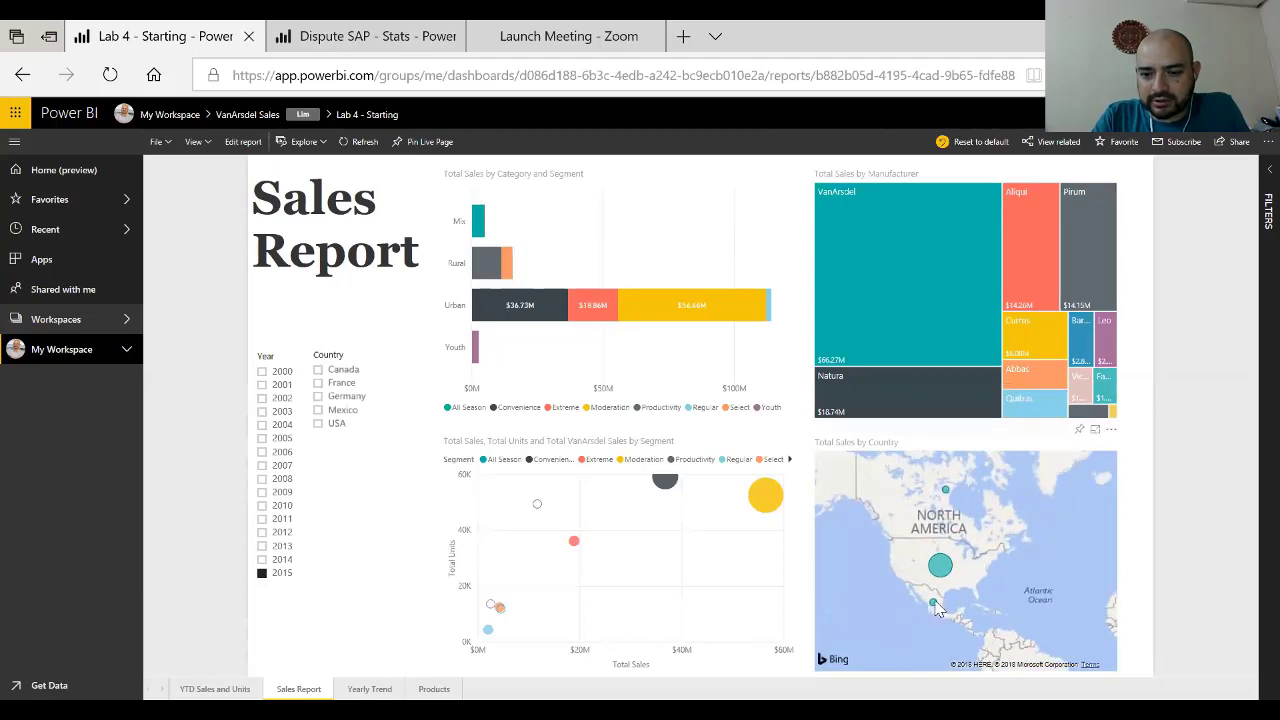
pyautogui.click(934, 604)
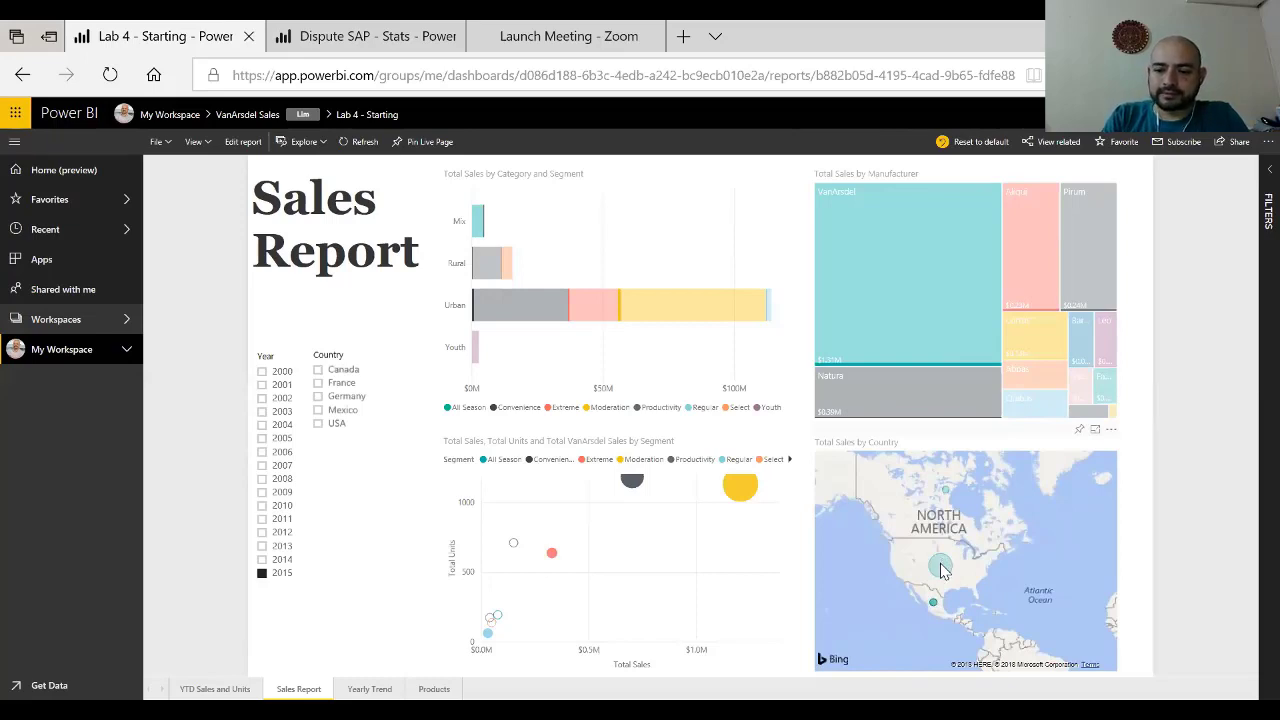
pyautogui.click(940, 568)
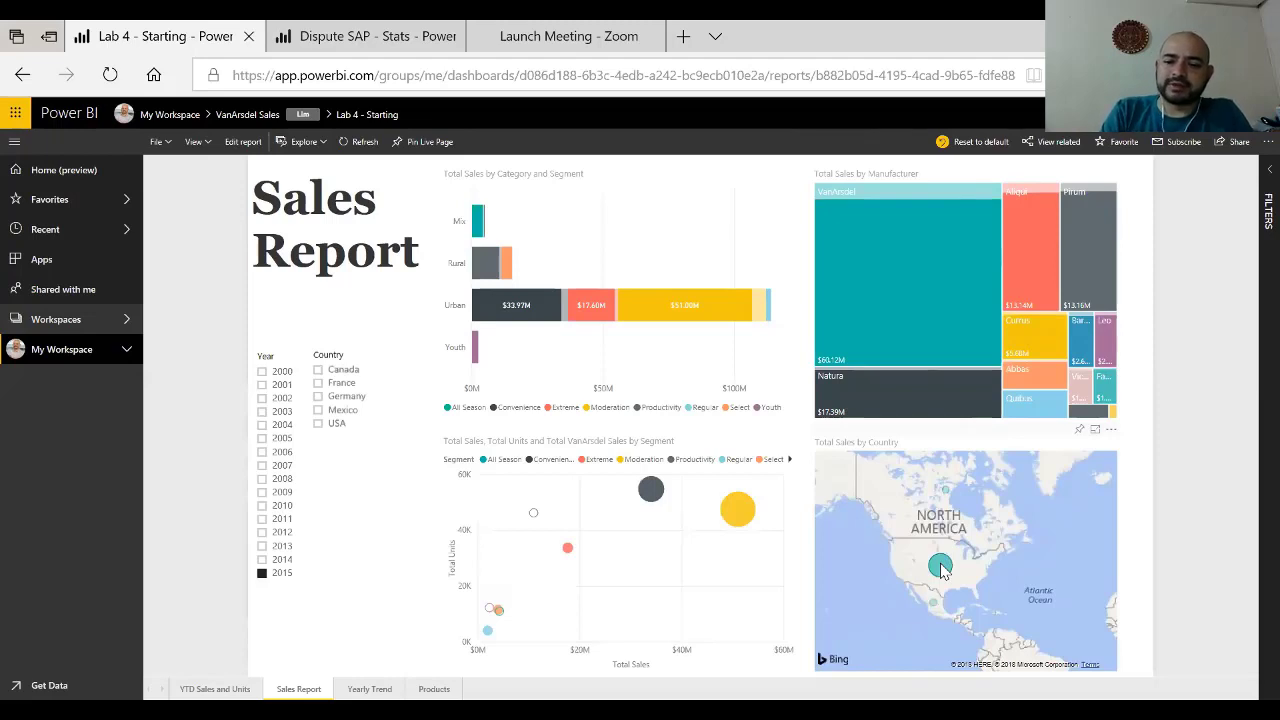
# Step: Cross-highlight the report by Canada, the USA and France in turn using the Total Sales by Country map
pyautogui.click(946, 492)
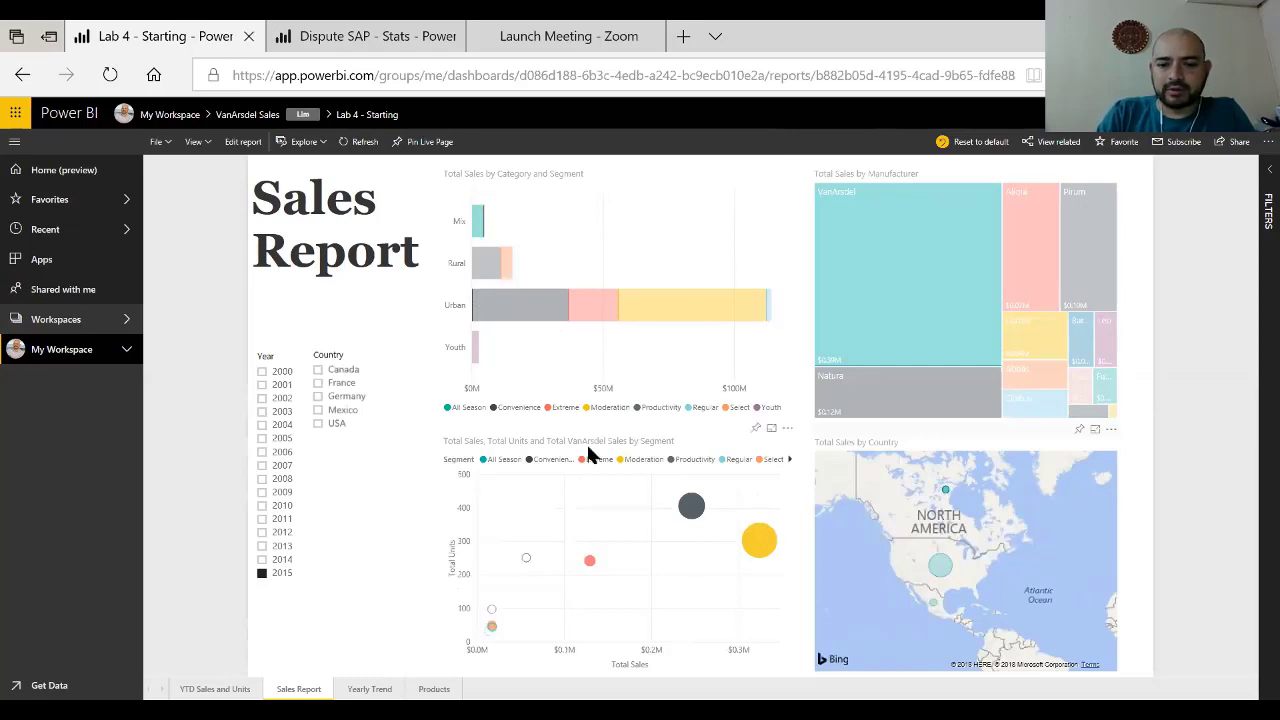
pyautogui.click(940, 570)
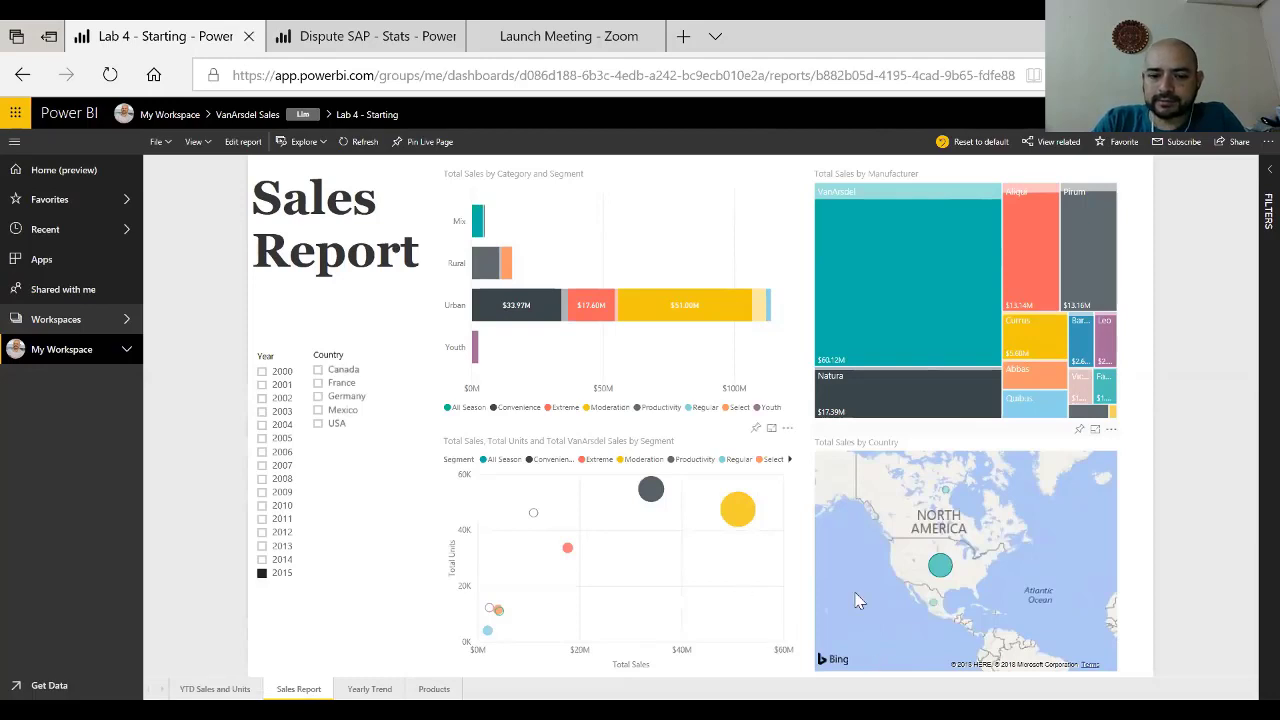
pyautogui.moveTo(1036, 567); pyautogui.dragTo(910, 538)
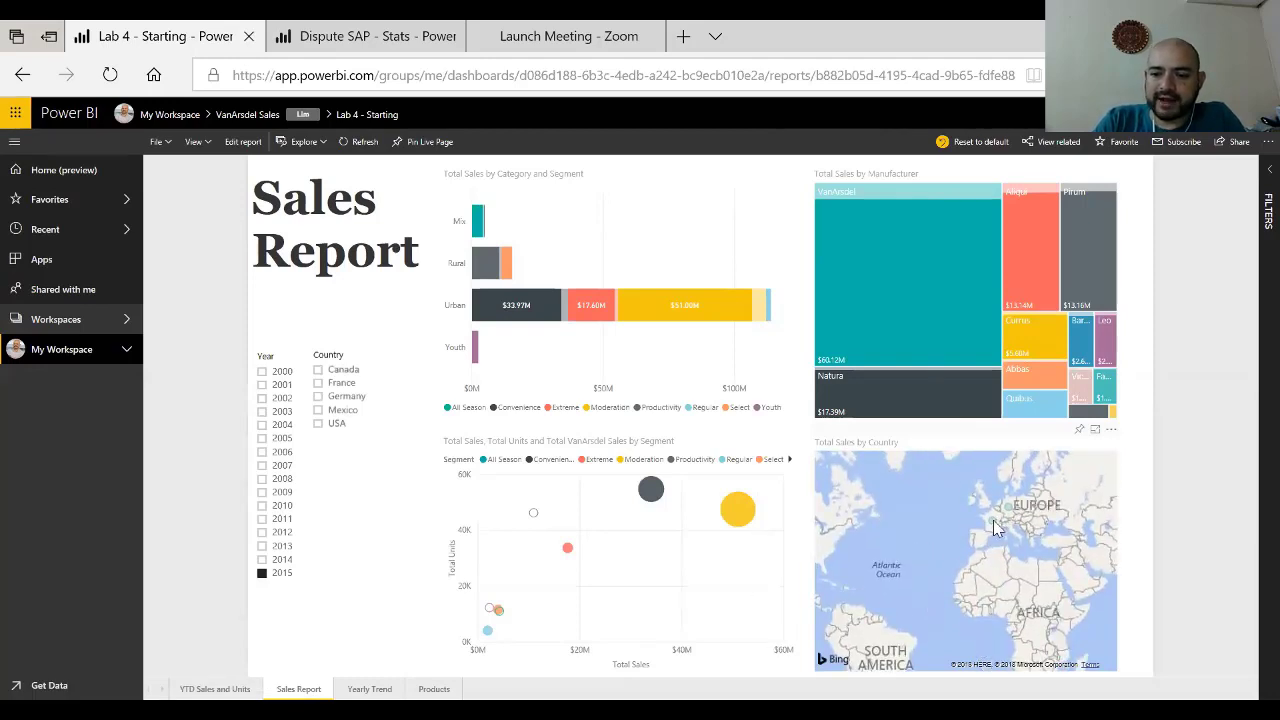
pyautogui.moveTo(993, 530)
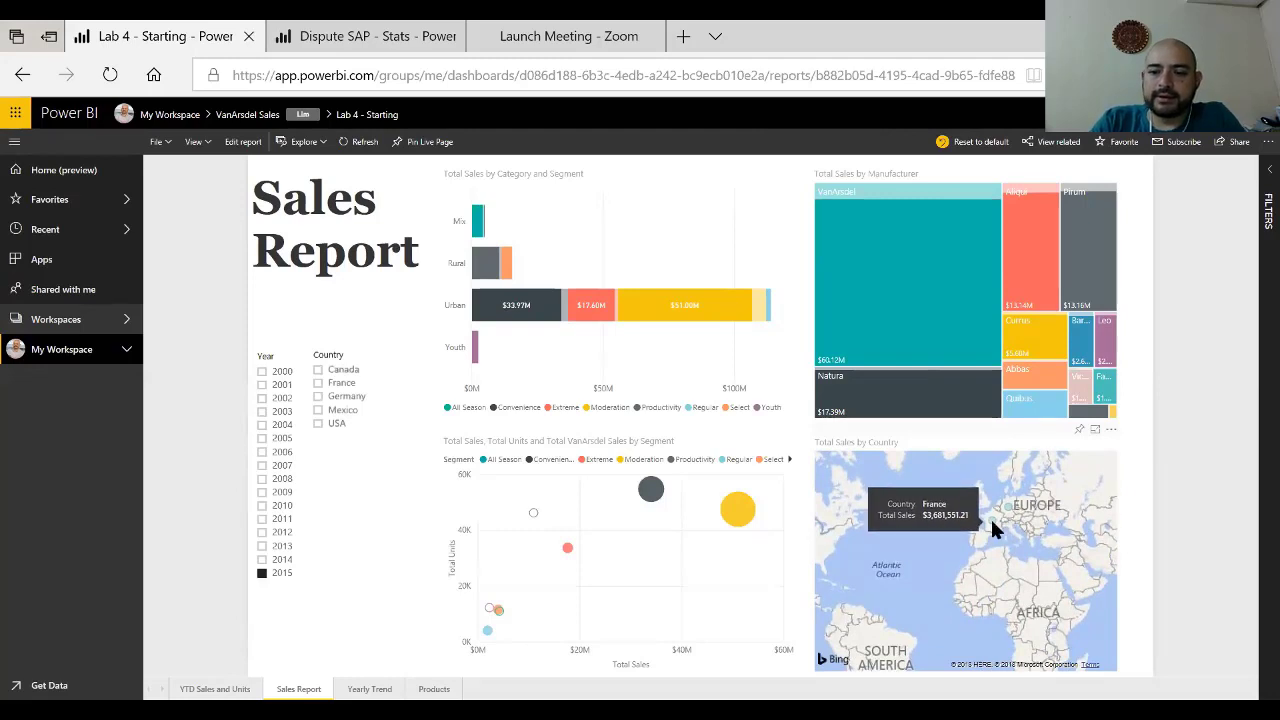
pyautogui.click(993, 530)
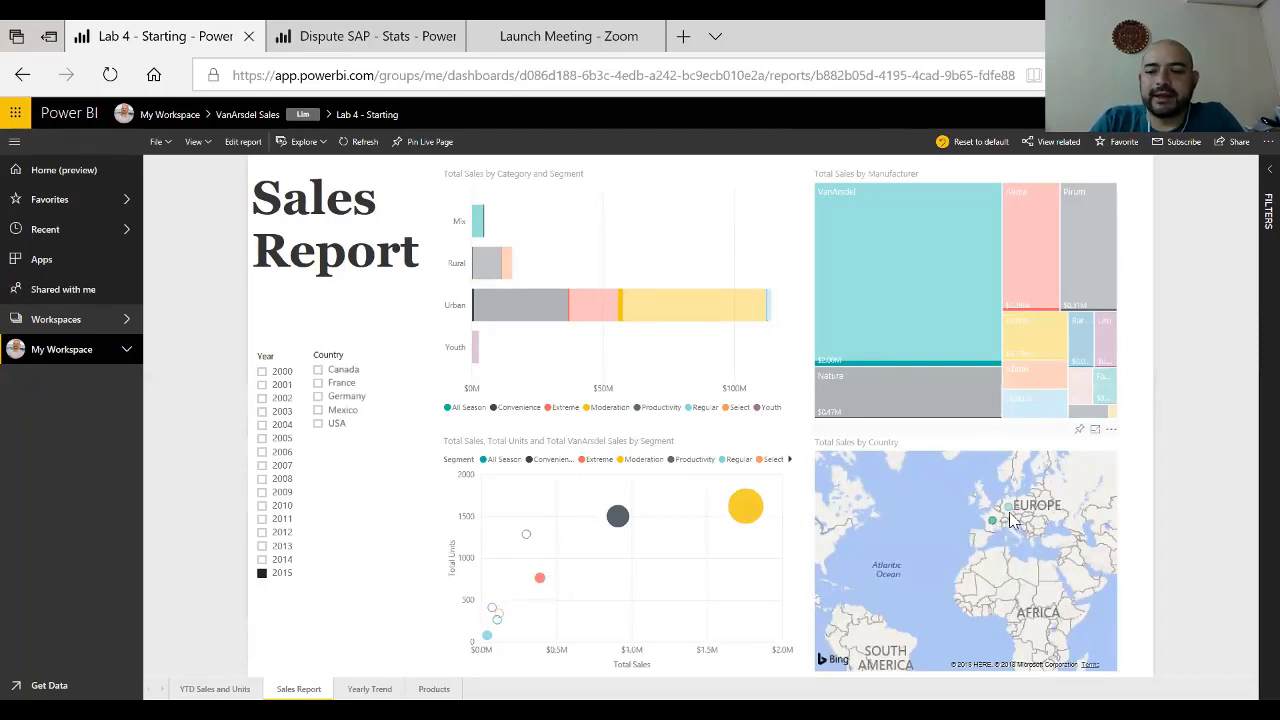
pyautogui.moveTo(1016, 517)
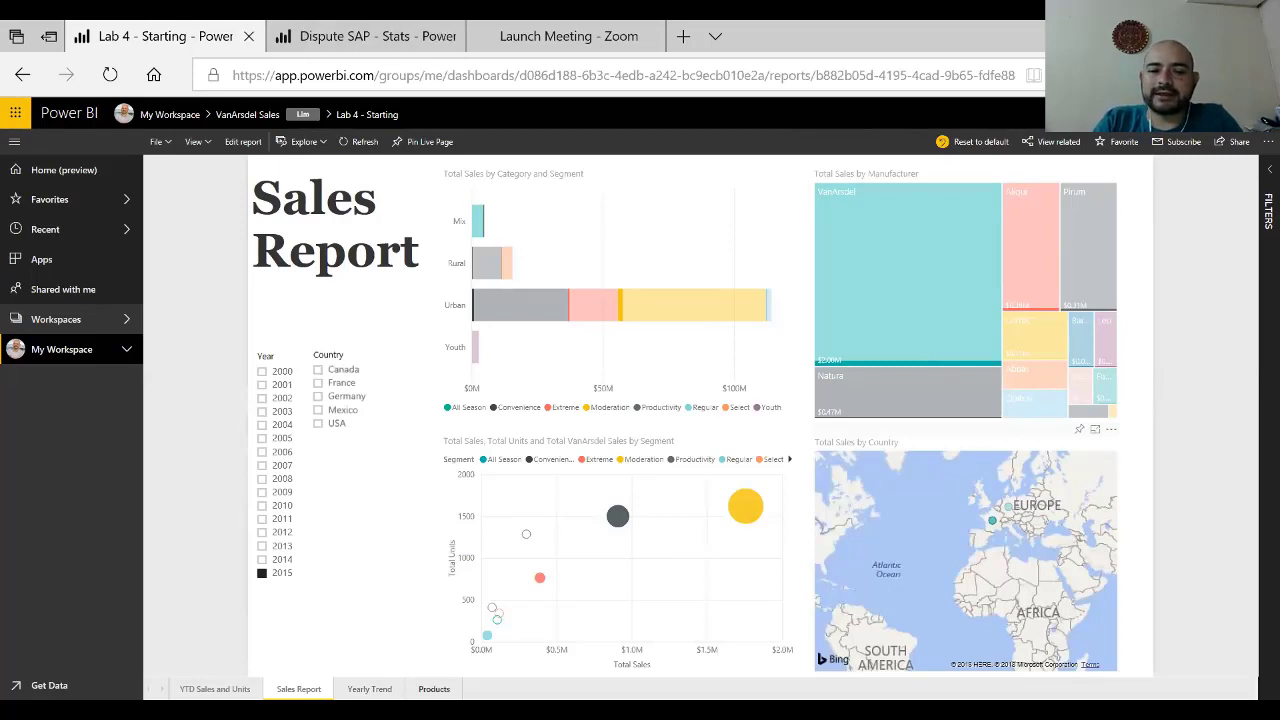
# Step: Open the Products page of the report
pyautogui.click(434, 689)
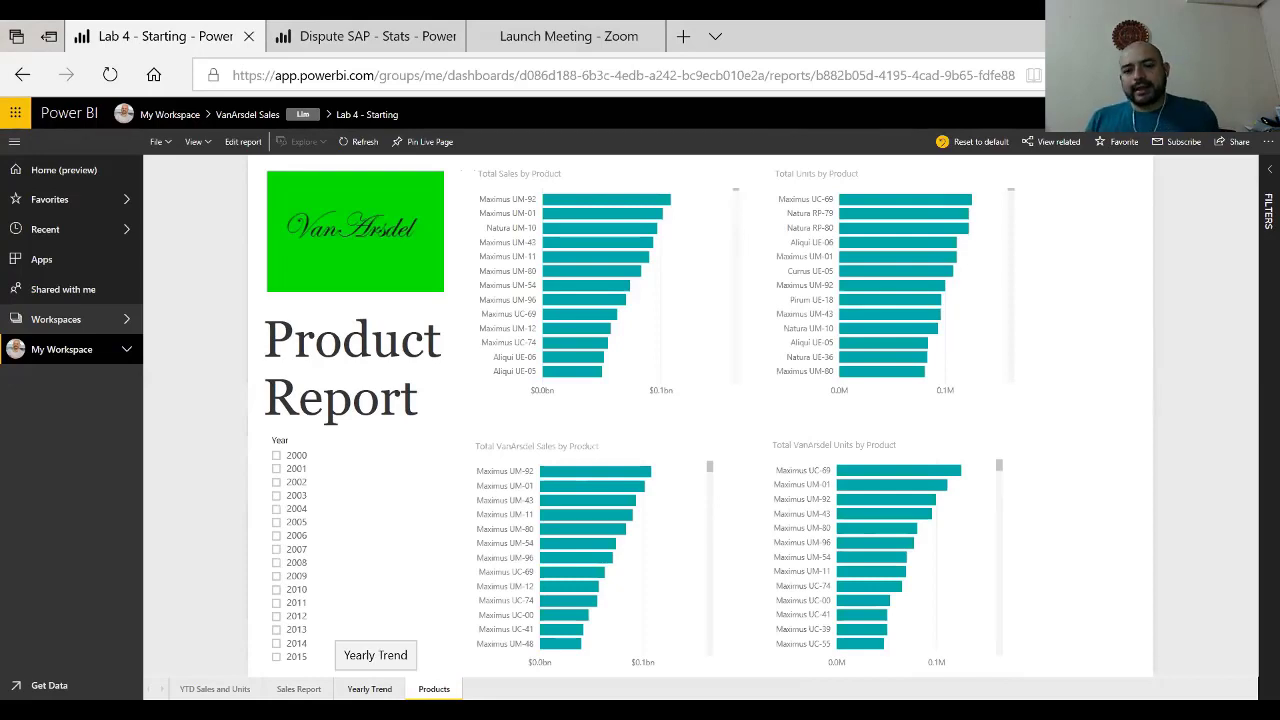
pyautogui.click(376, 691)
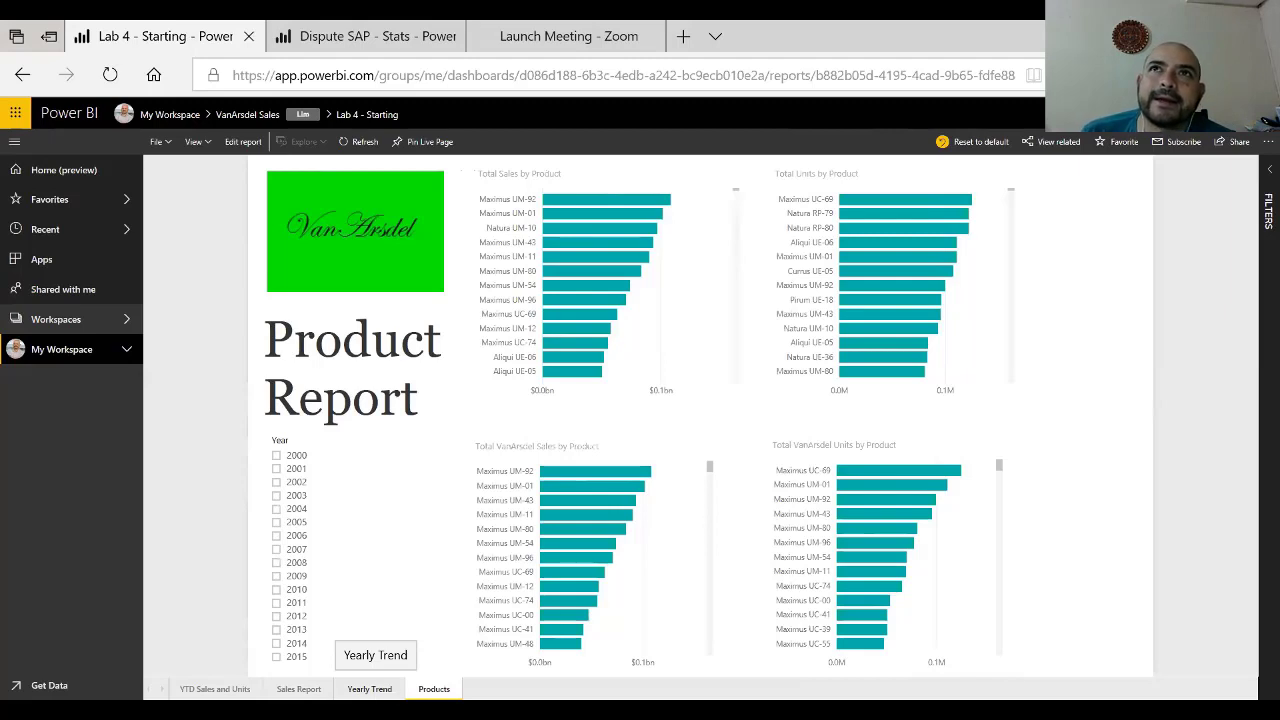
pyautogui.click(378, 690)
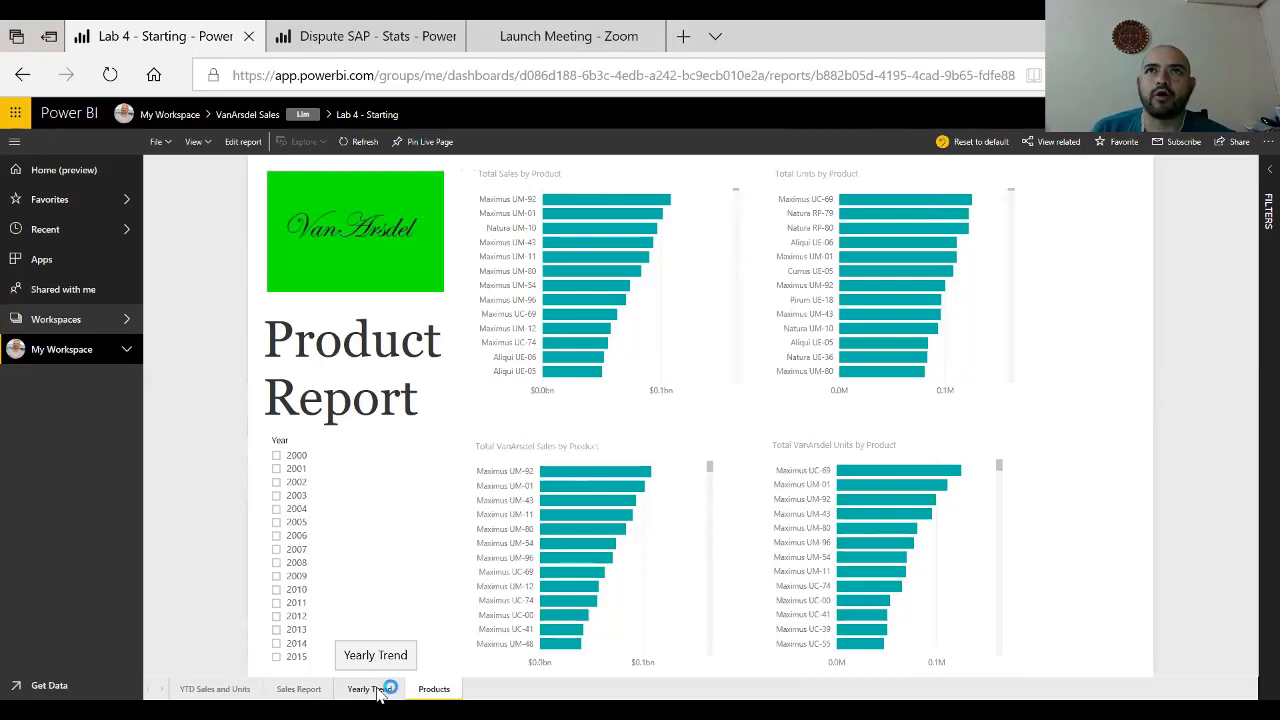
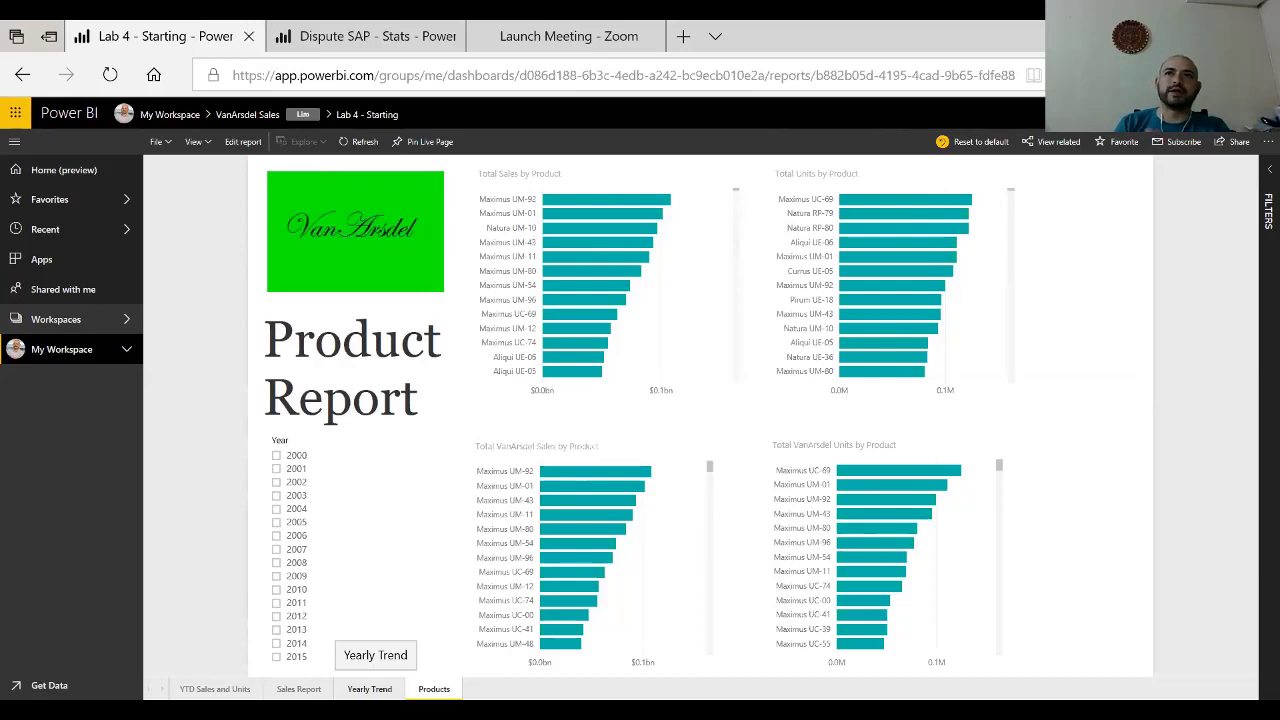
pyautogui.click(378, 692)
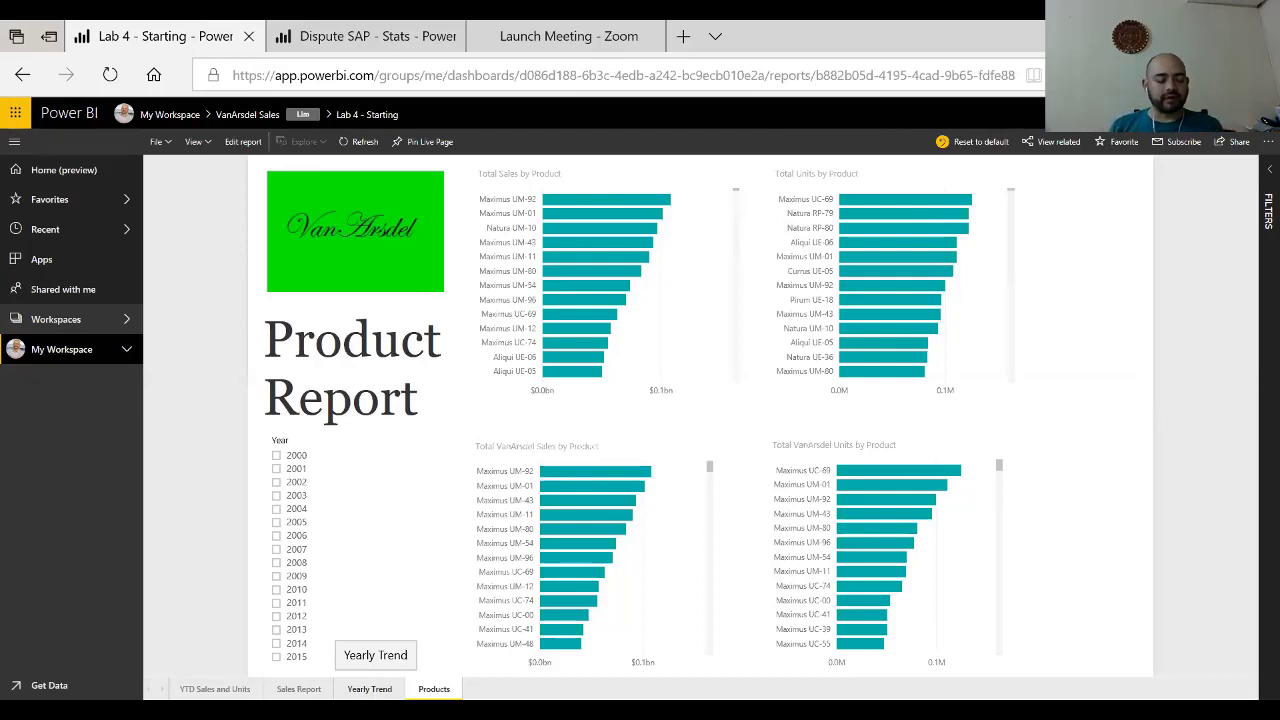
pyautogui.click(378, 692)
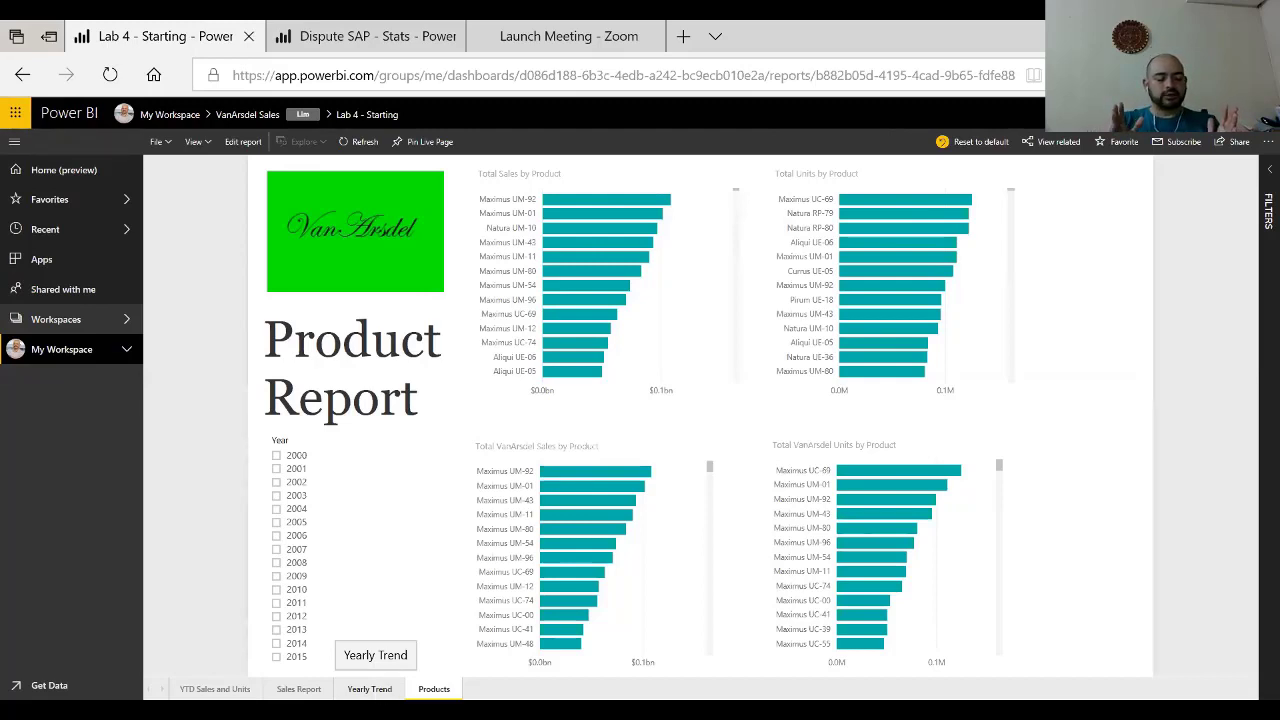
pyautogui.click(378, 692)
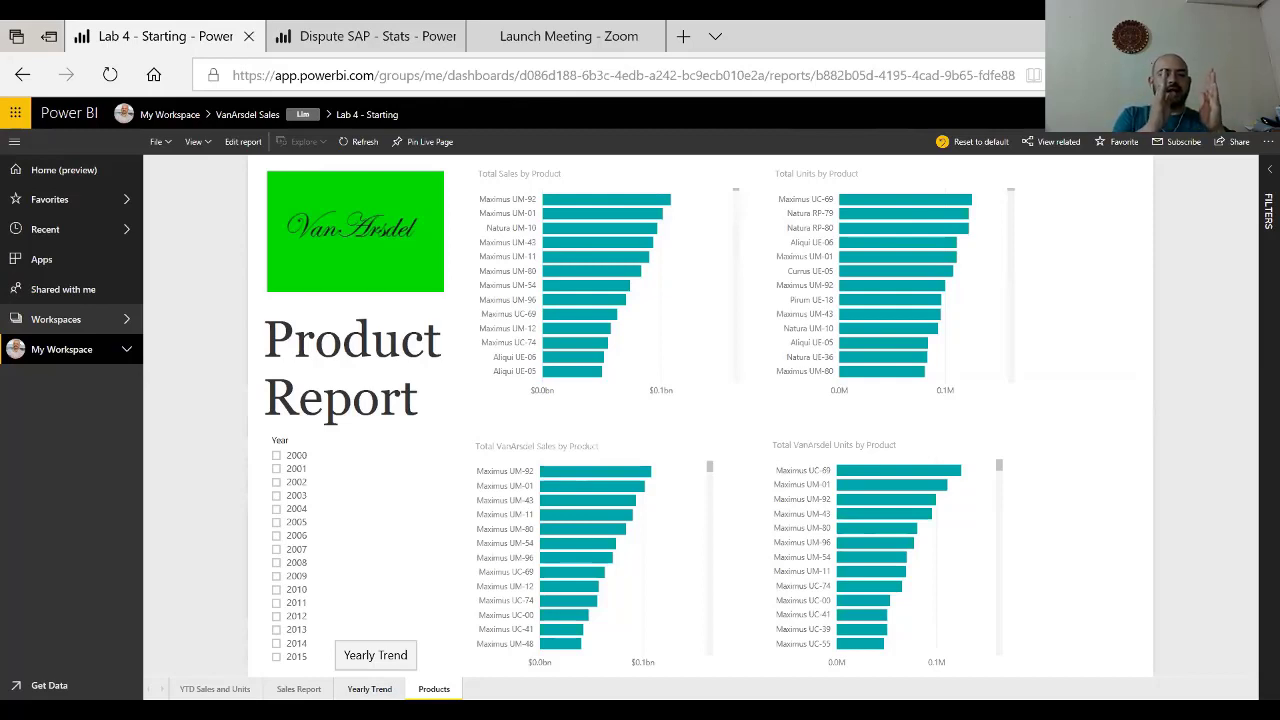
pyautogui.click(377, 690)
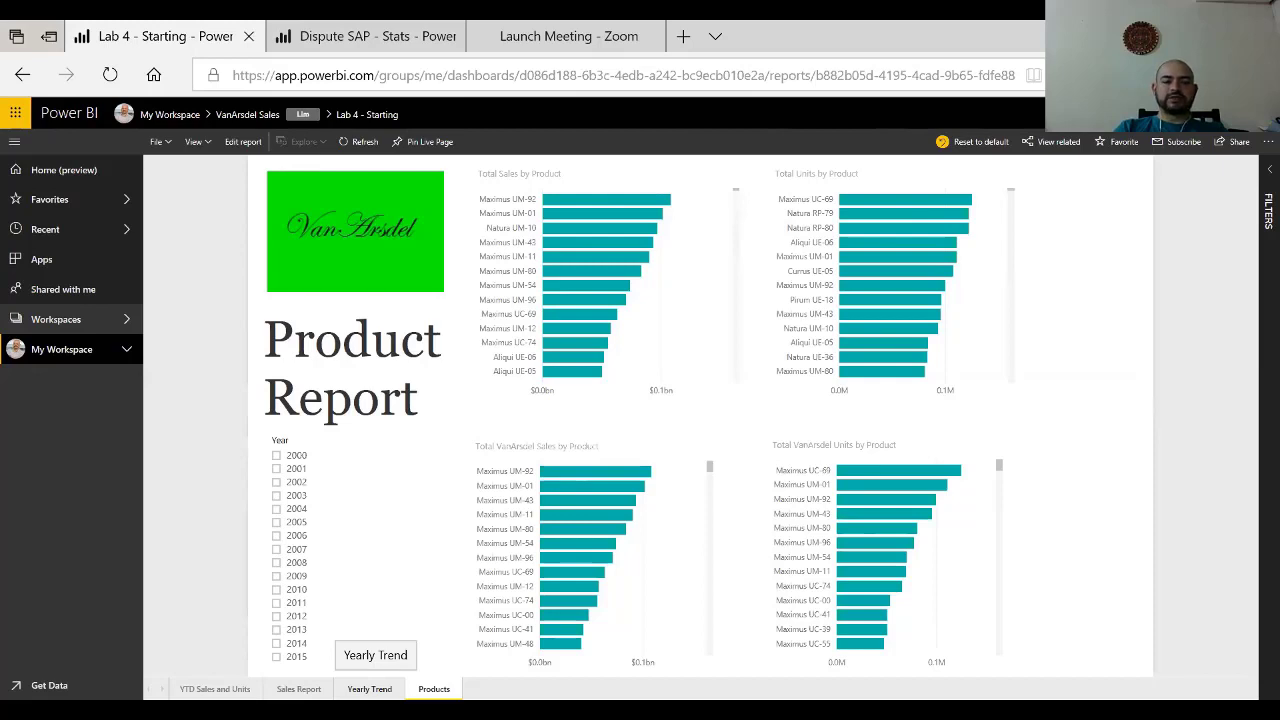
pyautogui.click(378, 690)
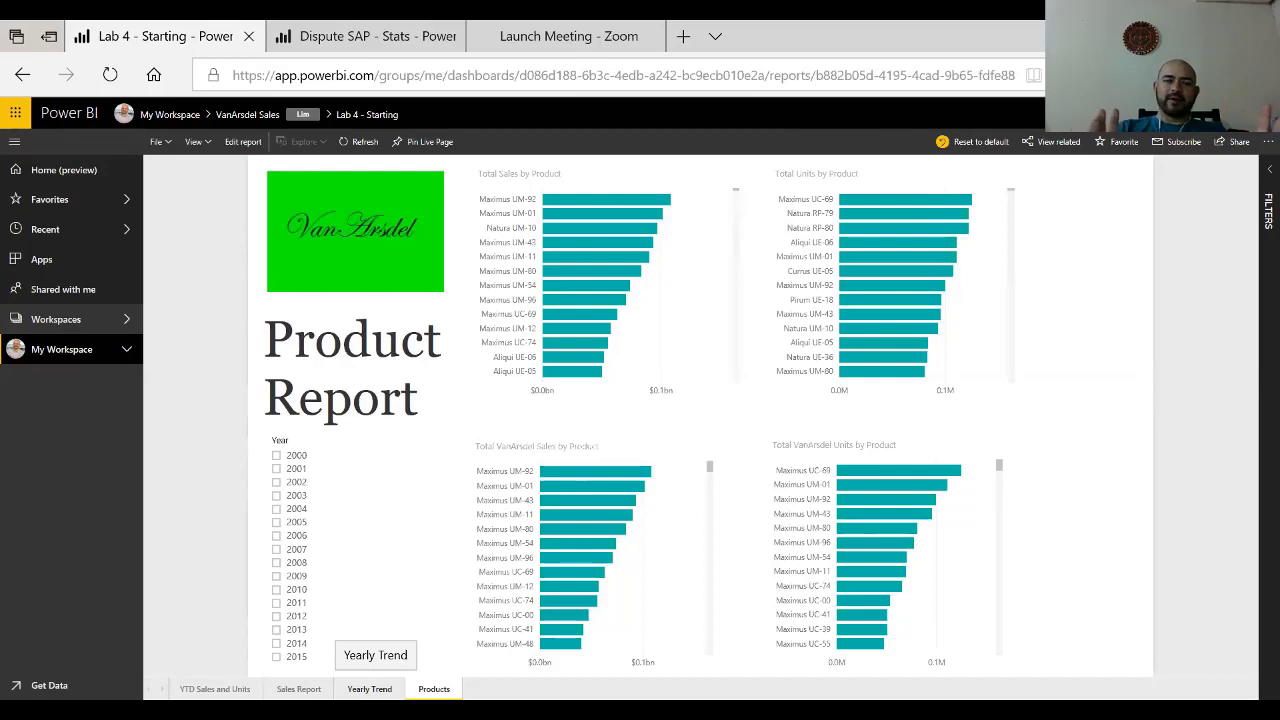
pyautogui.click(376, 691)
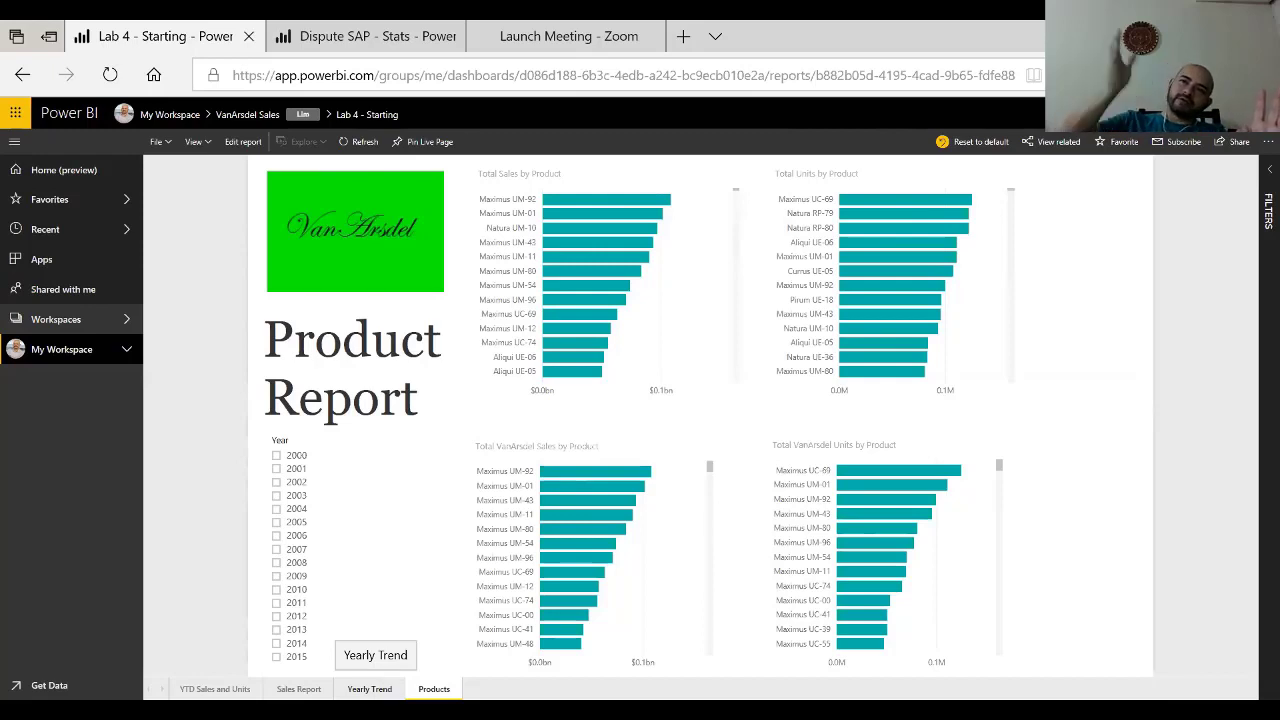
pyautogui.click(378, 692)
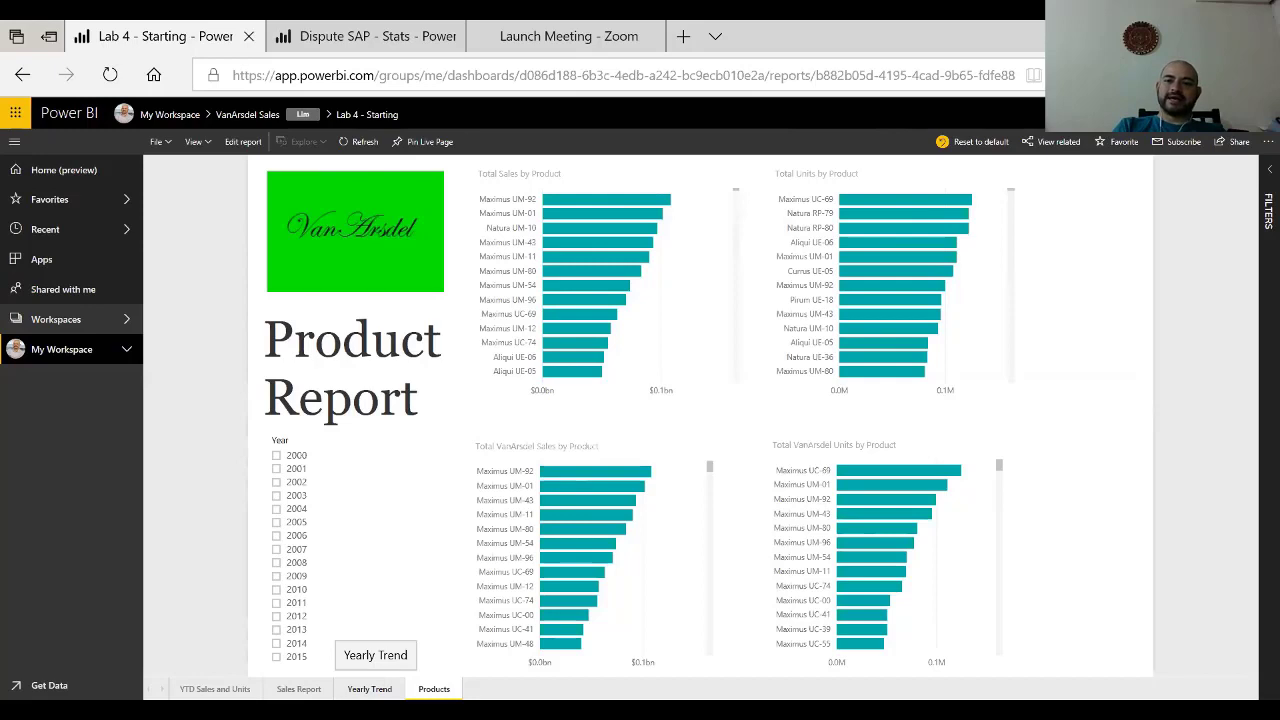
pyautogui.click(378, 692)
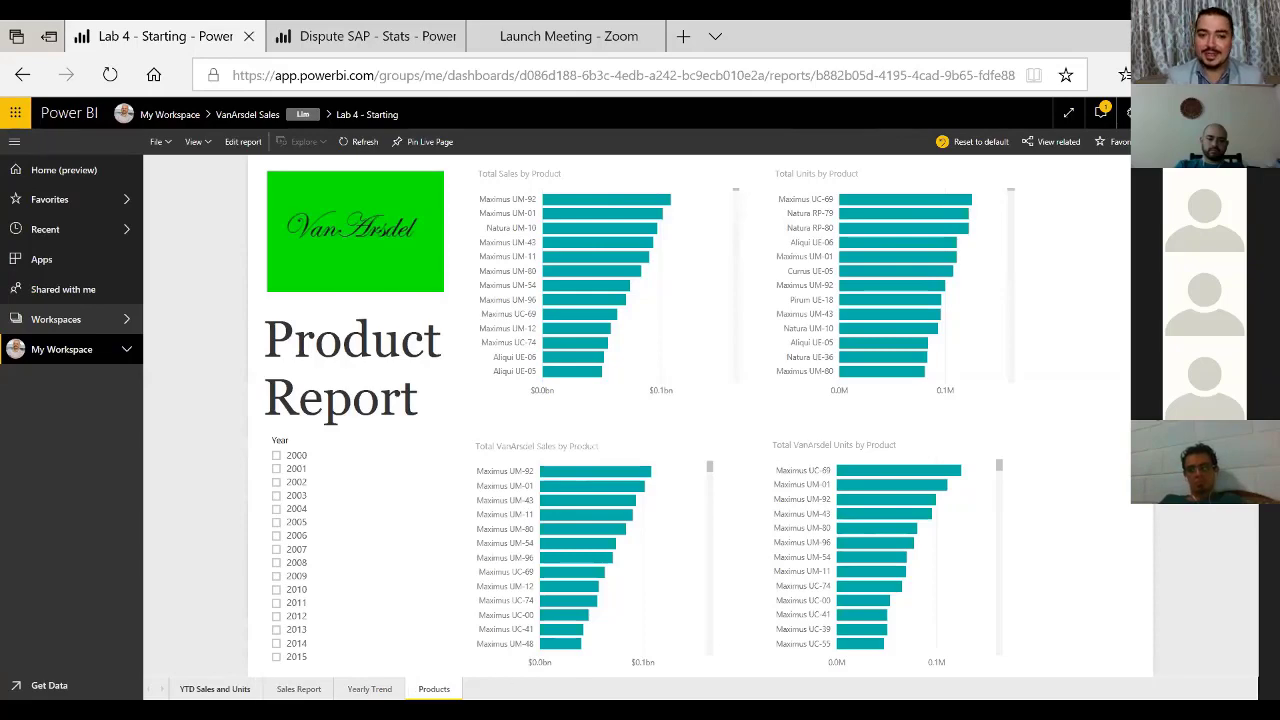
# Step: Open the YTD Sales and Units page and show the report's view options
pyautogui.click(215, 689)
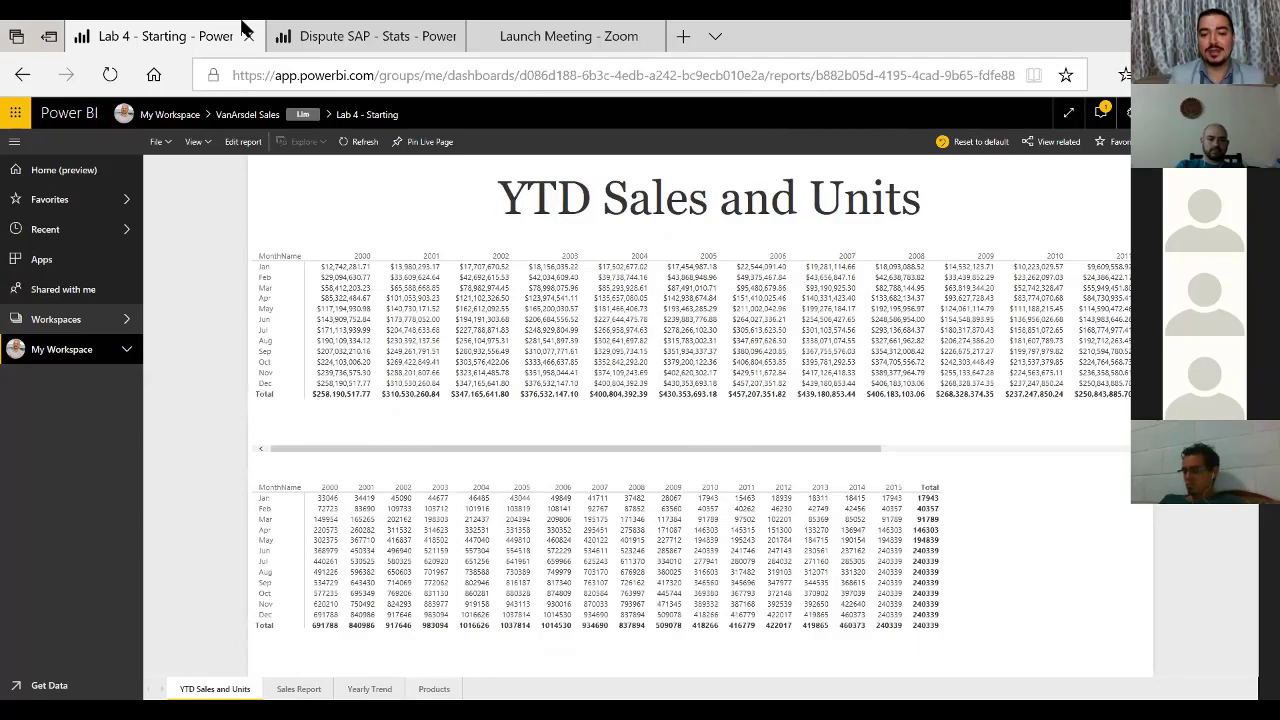
pyautogui.click(196, 142)
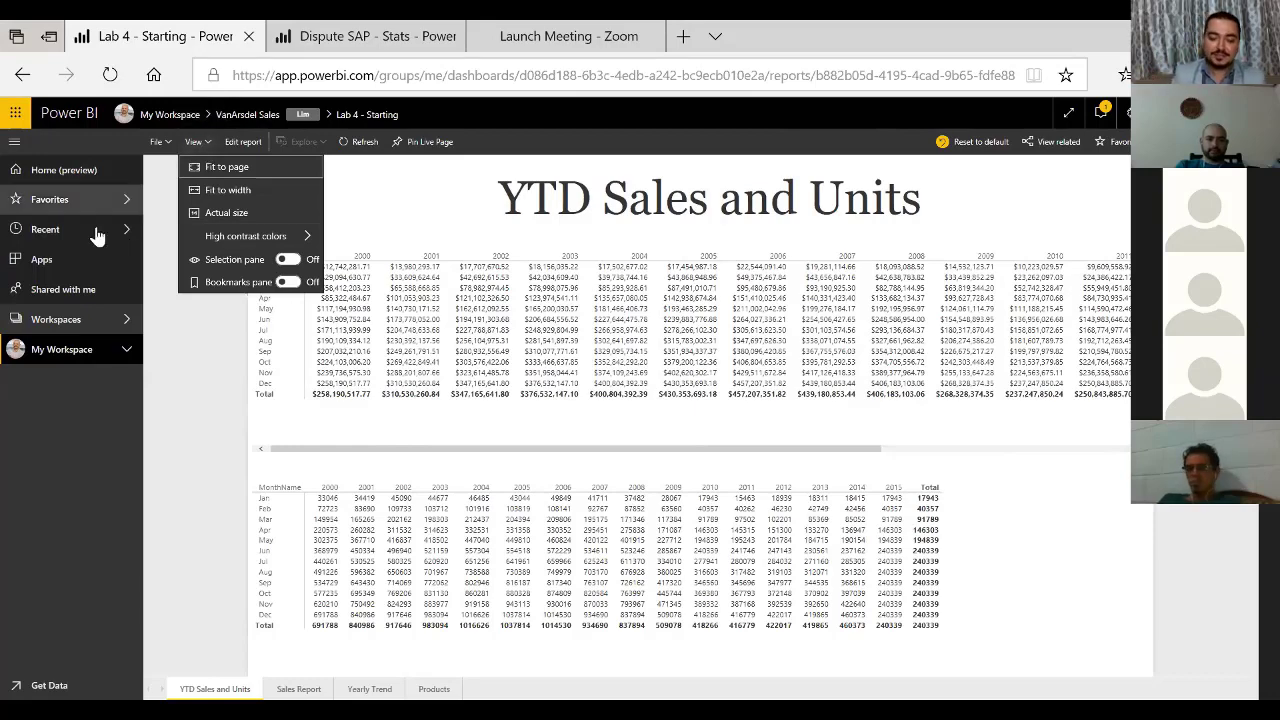
# Step: Look at the Apps page and the workspace list, and open My Workspace with its content list expanded
pyautogui.click(67, 263)
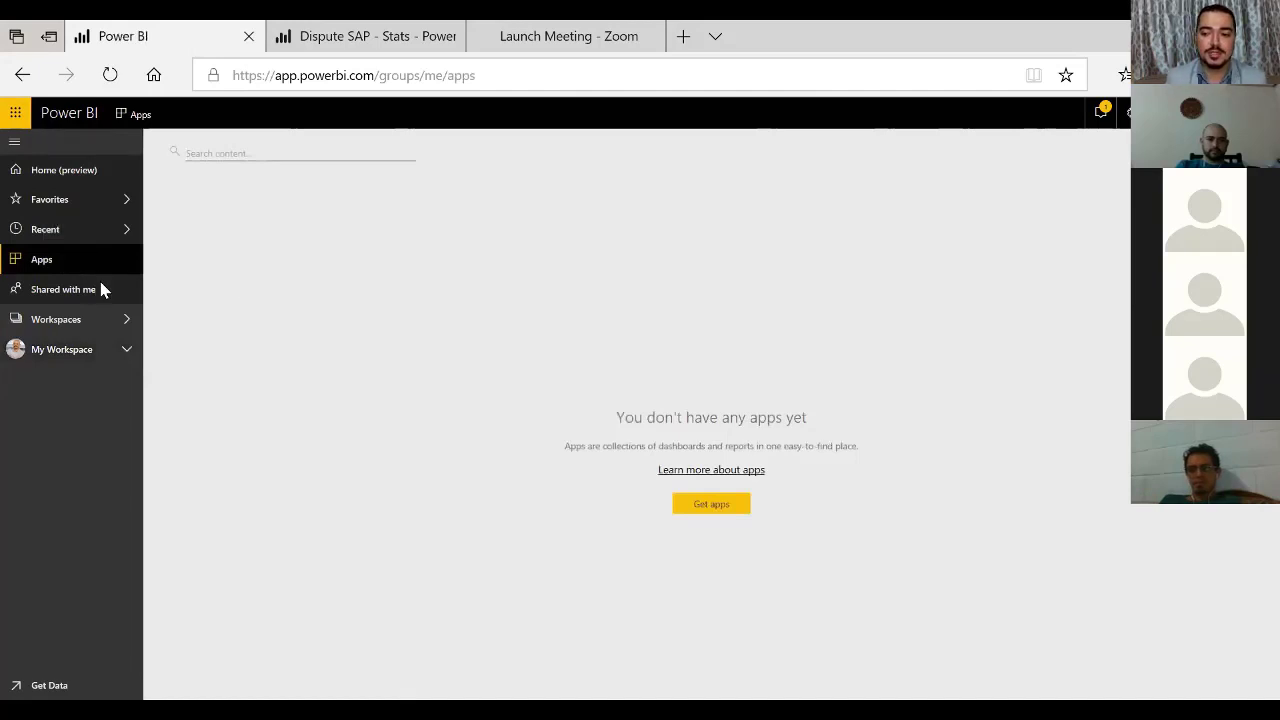
pyautogui.click(62, 322)
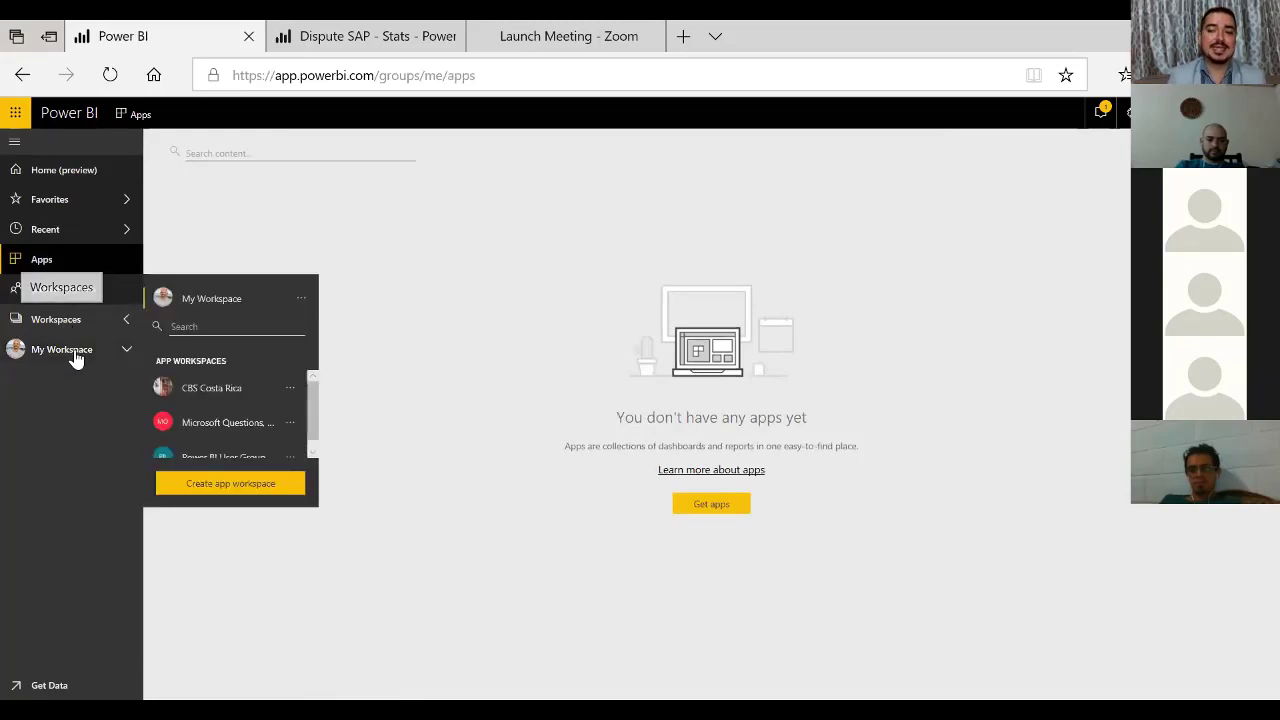
pyautogui.click(75, 356)
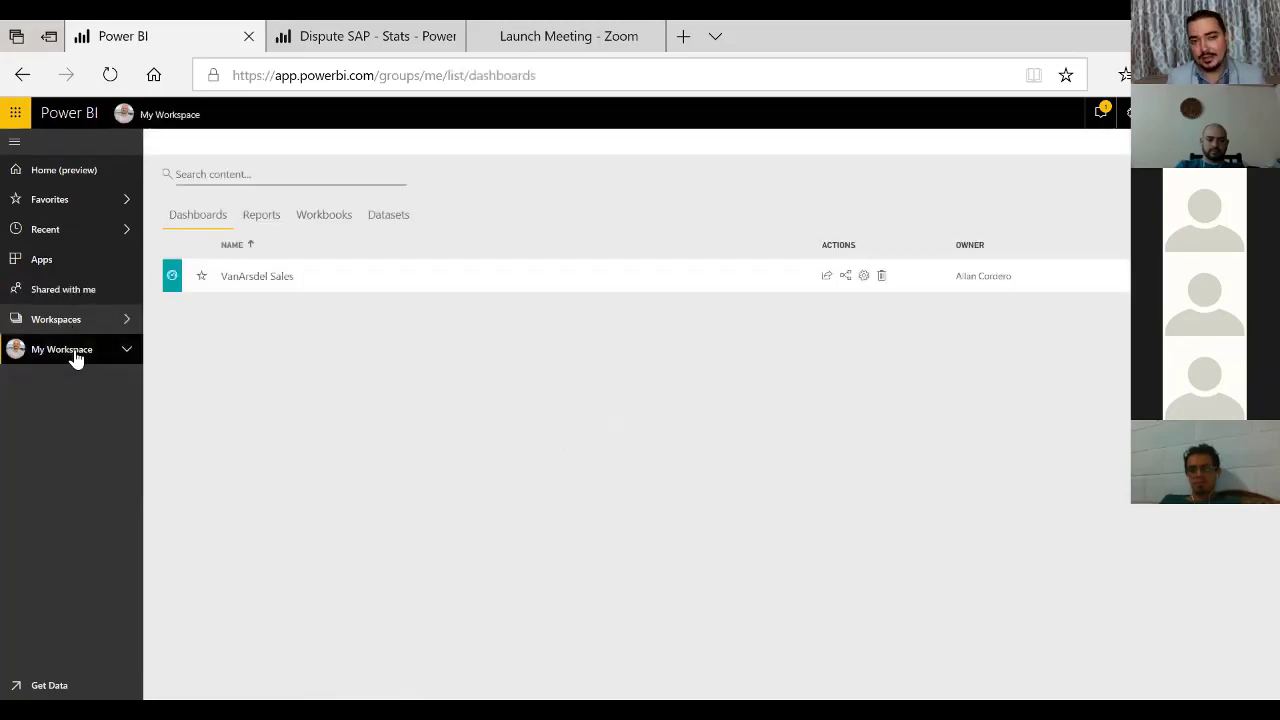
pyautogui.click(134, 358)
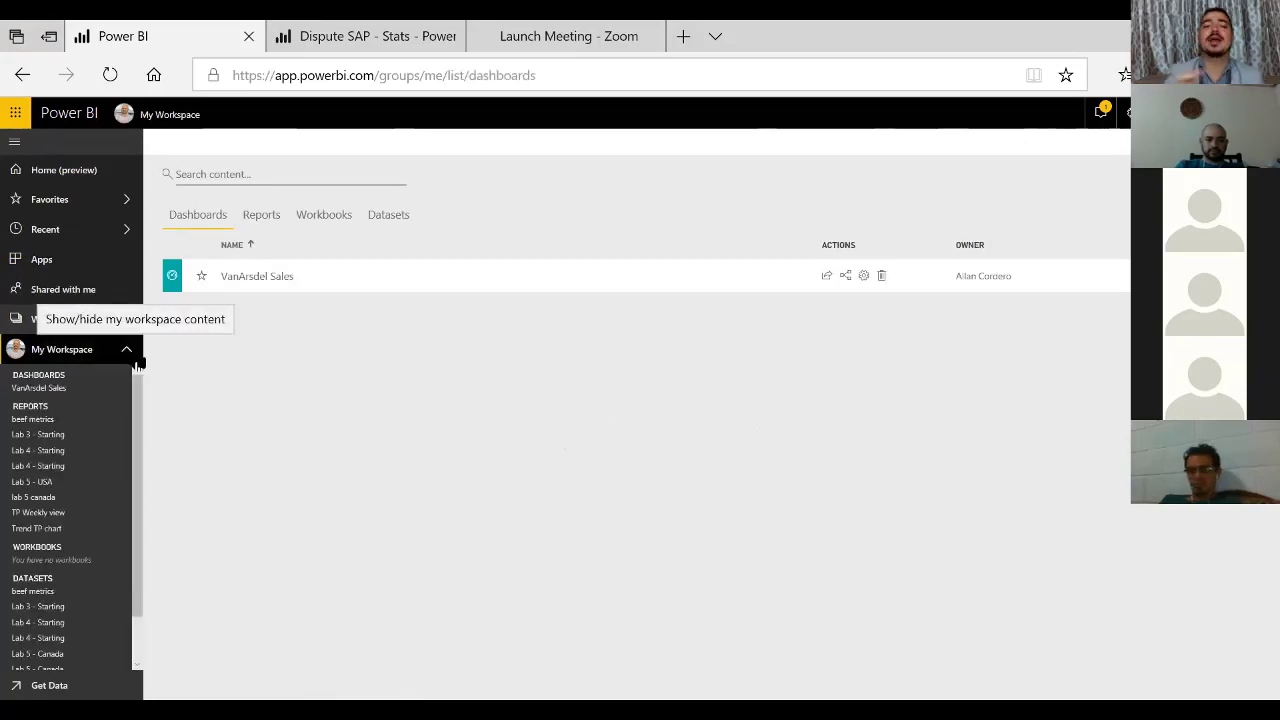